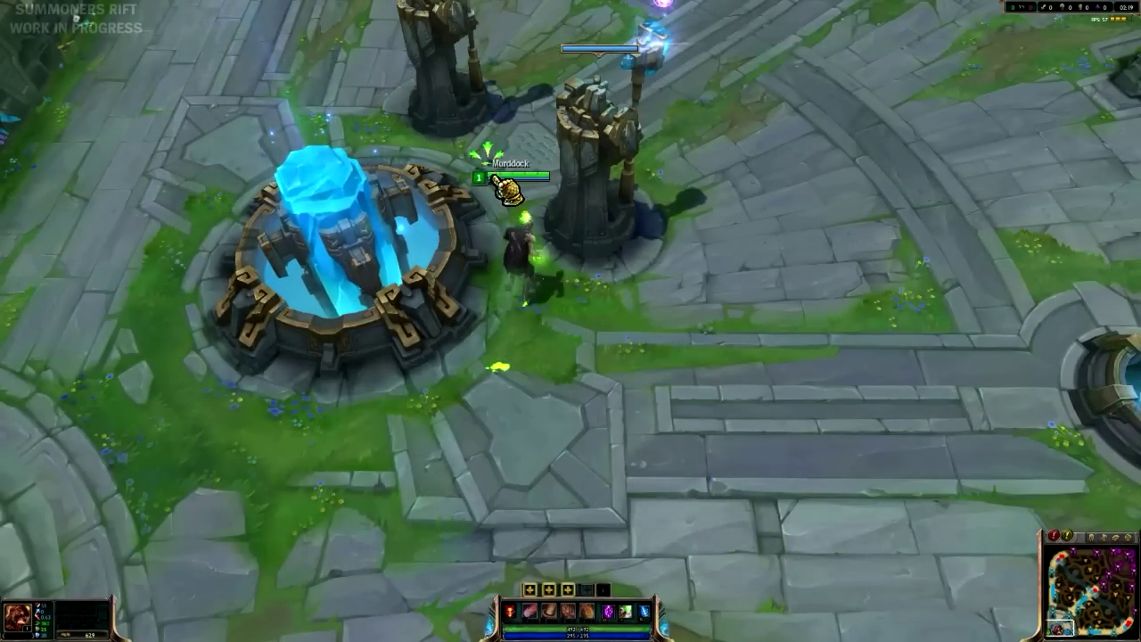
pyautogui.scroll(-5, 506, 189)
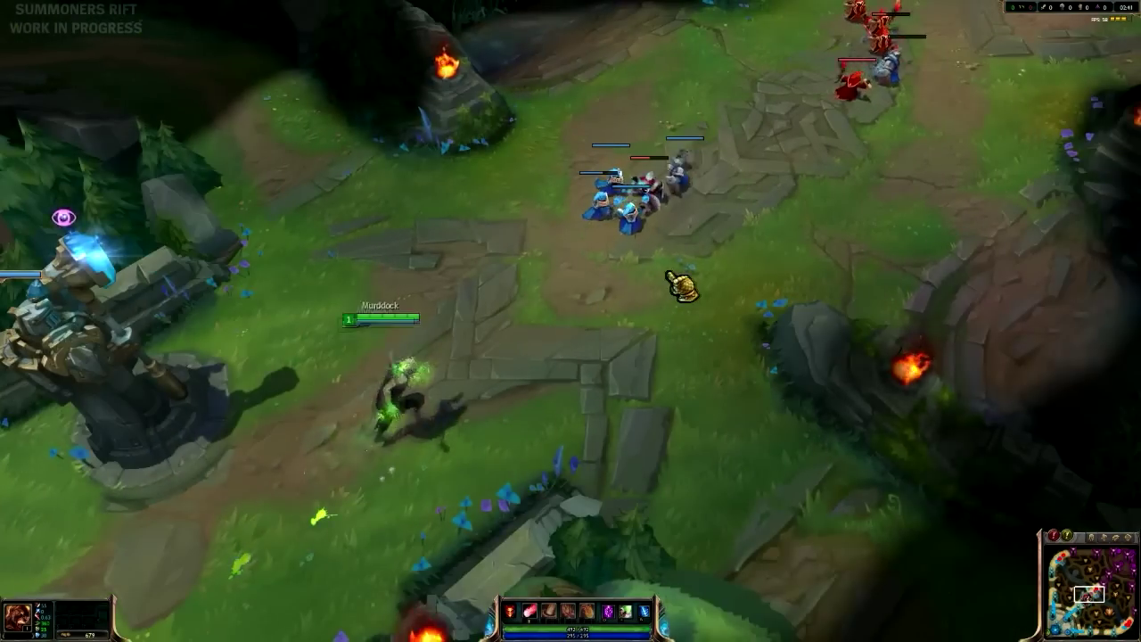
pyautogui.rightClick(657, 267)
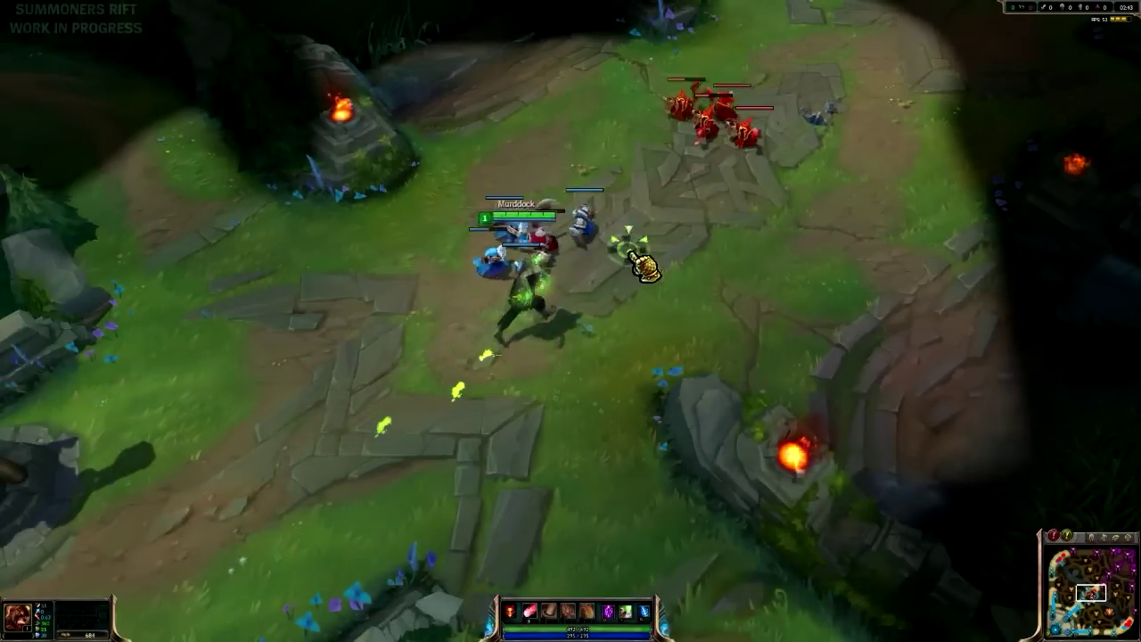
pyautogui.rightClick(574, 195)
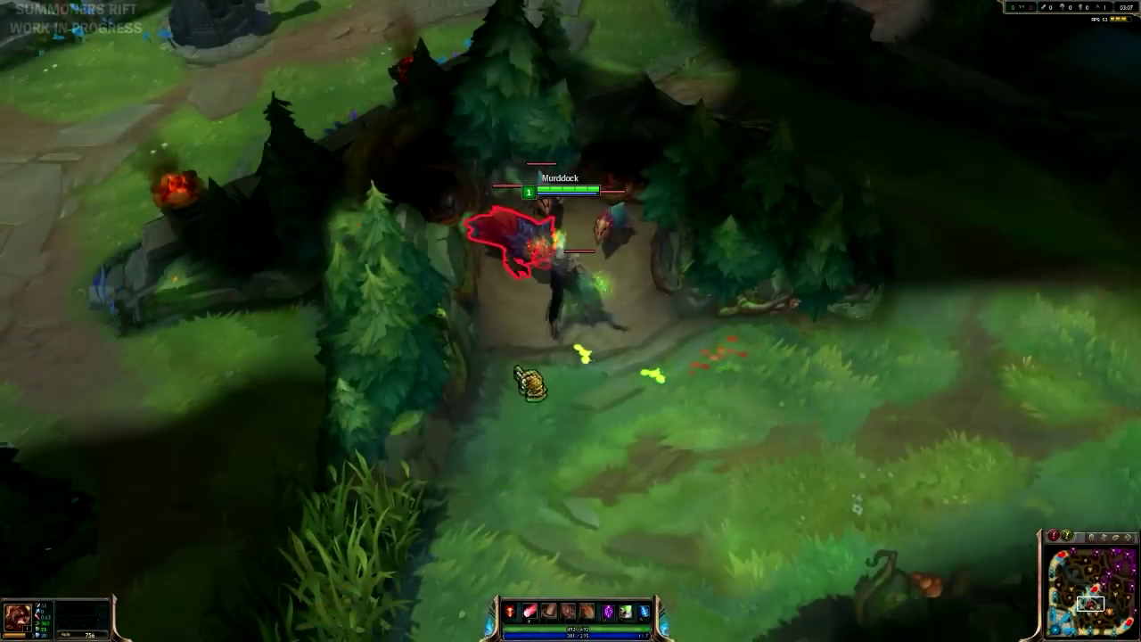
pyautogui.rightClick(508, 377)
pyautogui.rightClick(680, 466)
pyautogui.rightClick(555, 386)
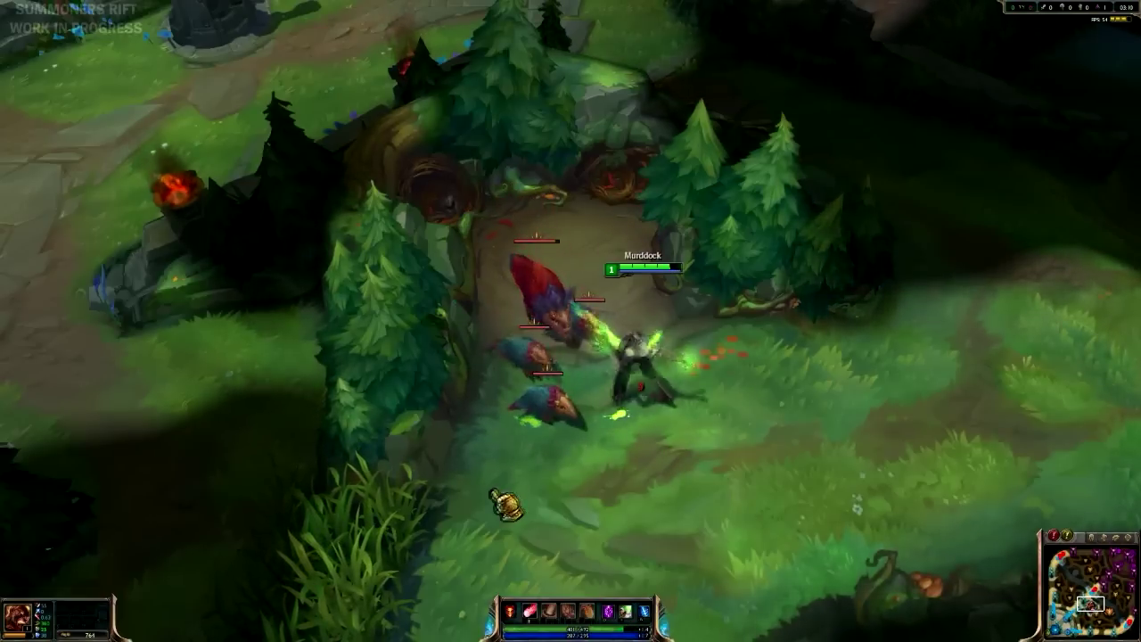
pyautogui.rightClick(505, 280)
pyautogui.rightClick(593, 357)
pyautogui.rightClick(586, 268)
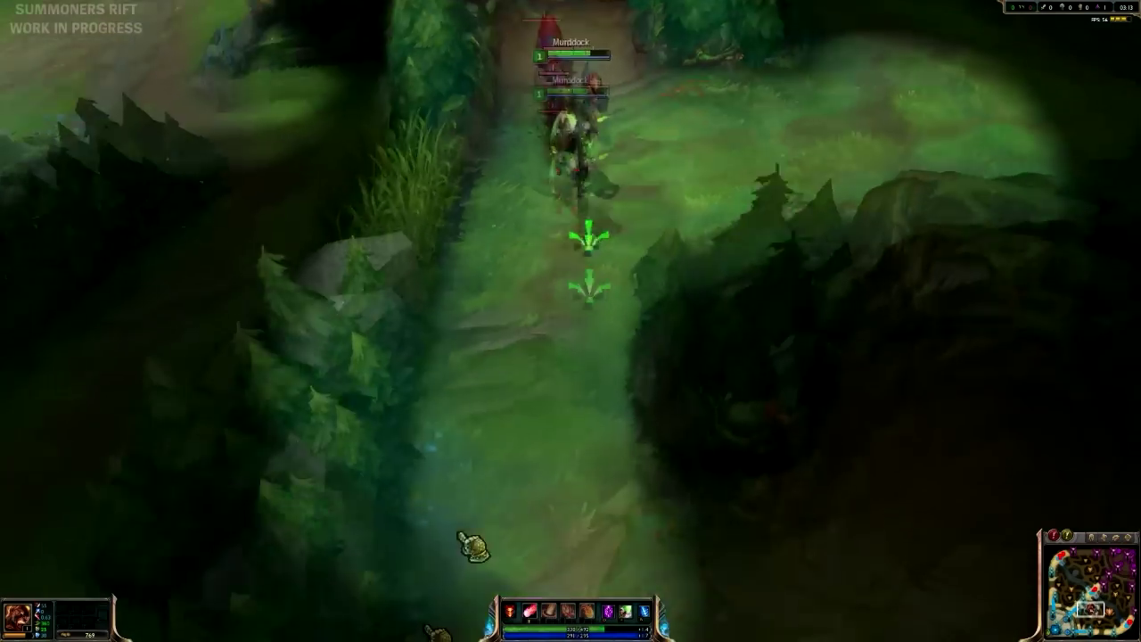
pyautogui.rightClick(485, 357)
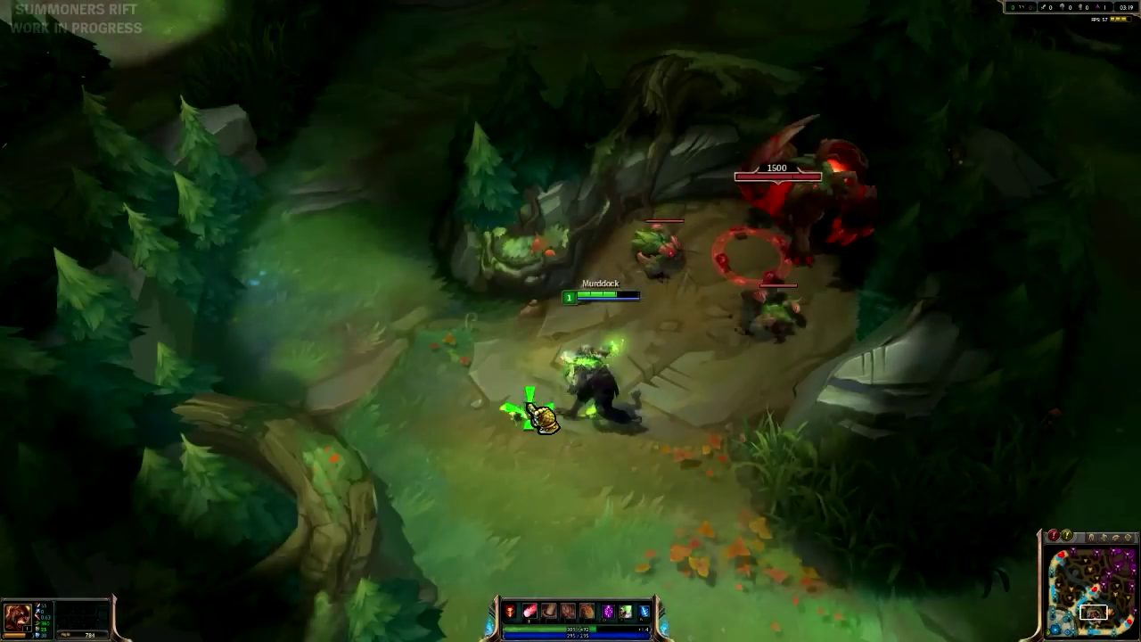
pyautogui.rightClick(599, 418)
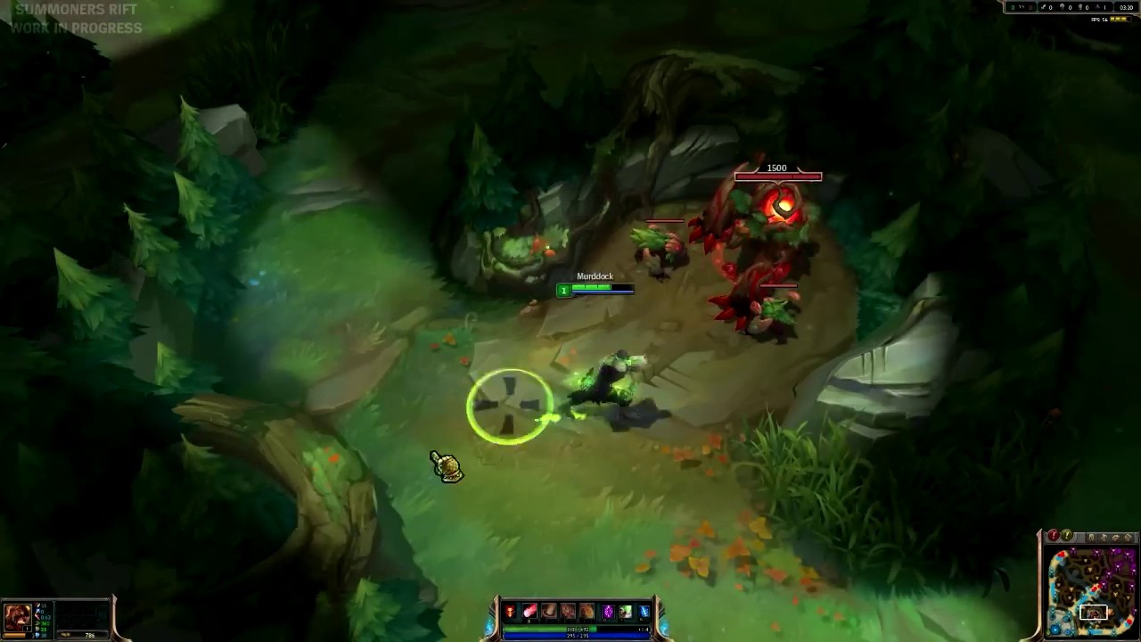
pyautogui.rightClick(369, 484)
pyautogui.rightClick(339, 326)
pyautogui.rightClick(402, 372)
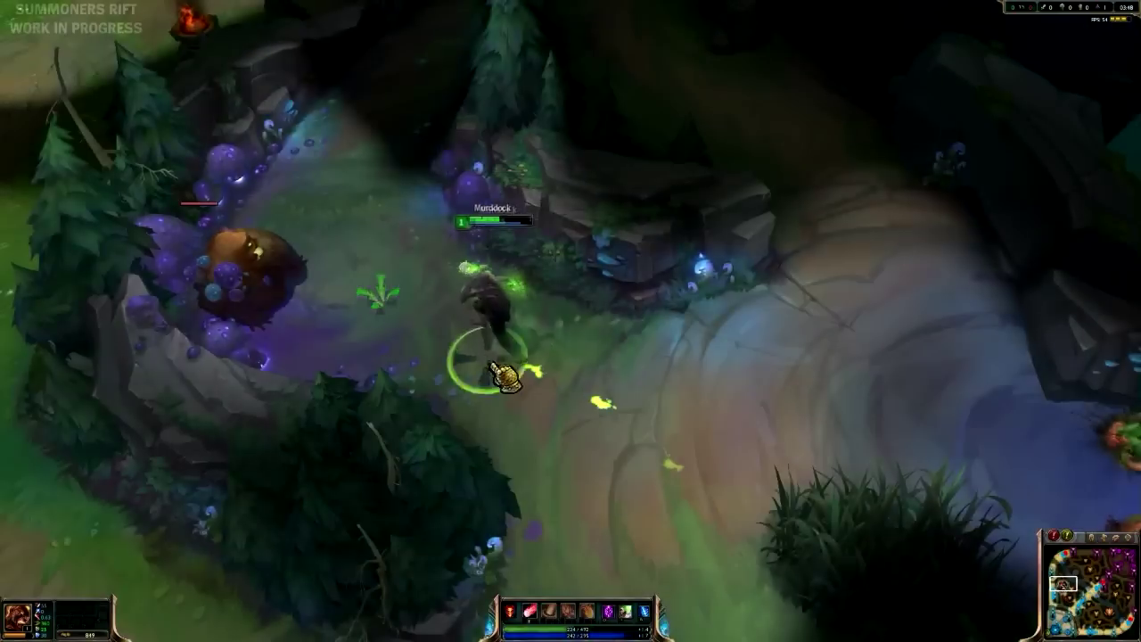
pyautogui.rightClick(528, 374)
pyautogui.rightClick(400, 306)
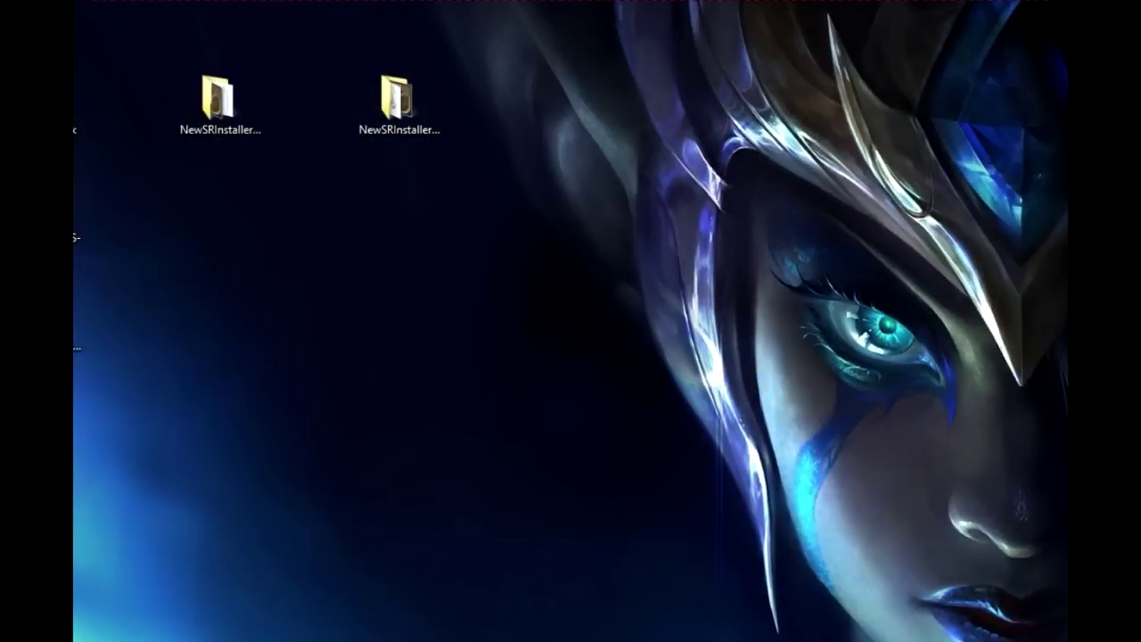
# Step: Place the NewSRInstaller v1.1 and v1.1.1.1 folders side by side near the middle of the desktop and check their details
pyautogui.click(231, 135)
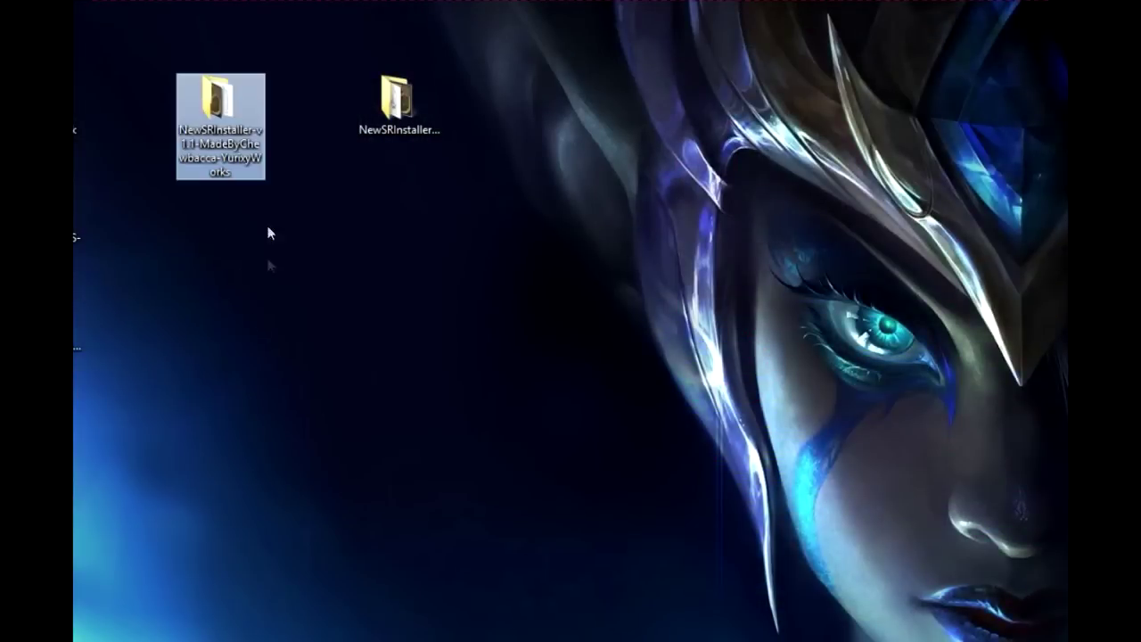
pyautogui.moveTo(230, 158); pyautogui.dragTo(499, 375)
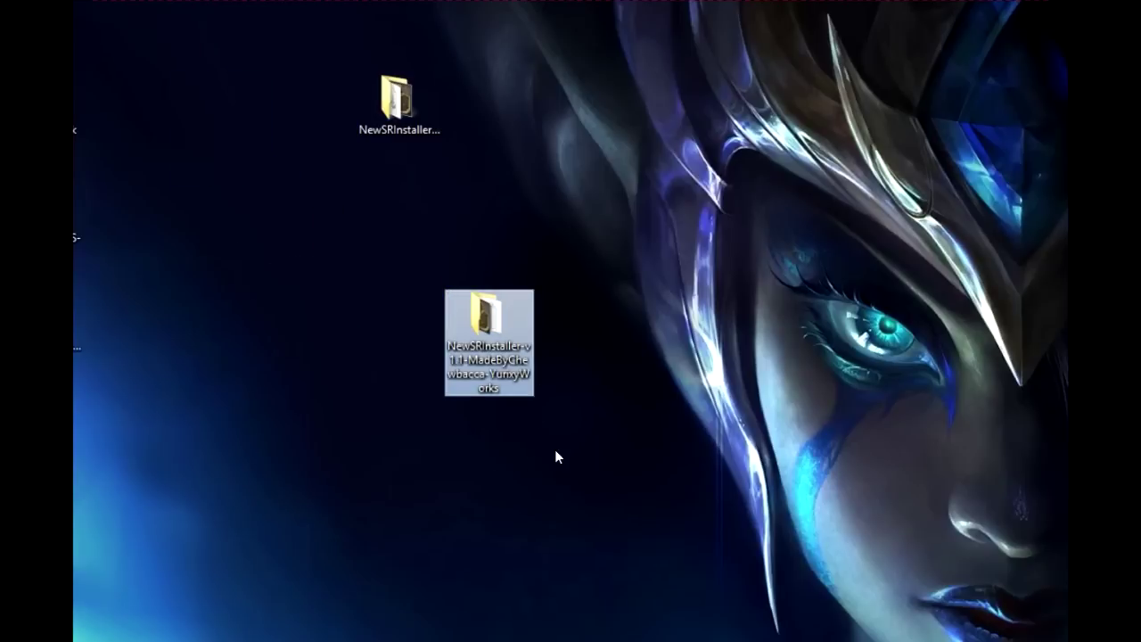
pyautogui.moveTo(462, 373)
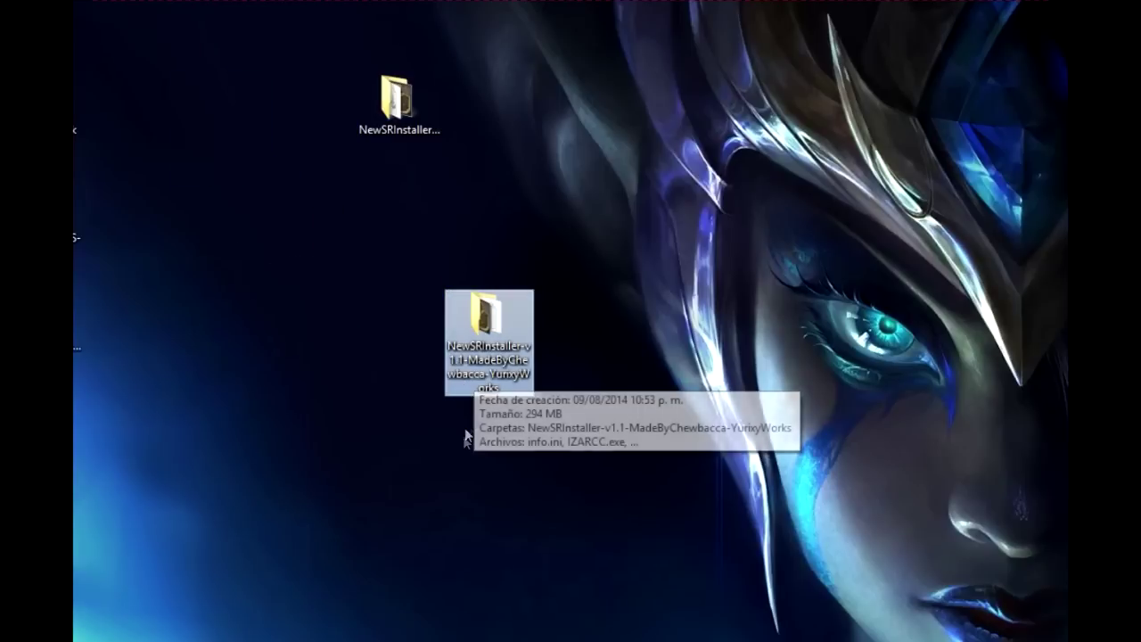
pyautogui.moveTo(504, 338); pyautogui.dragTo(463, 366)
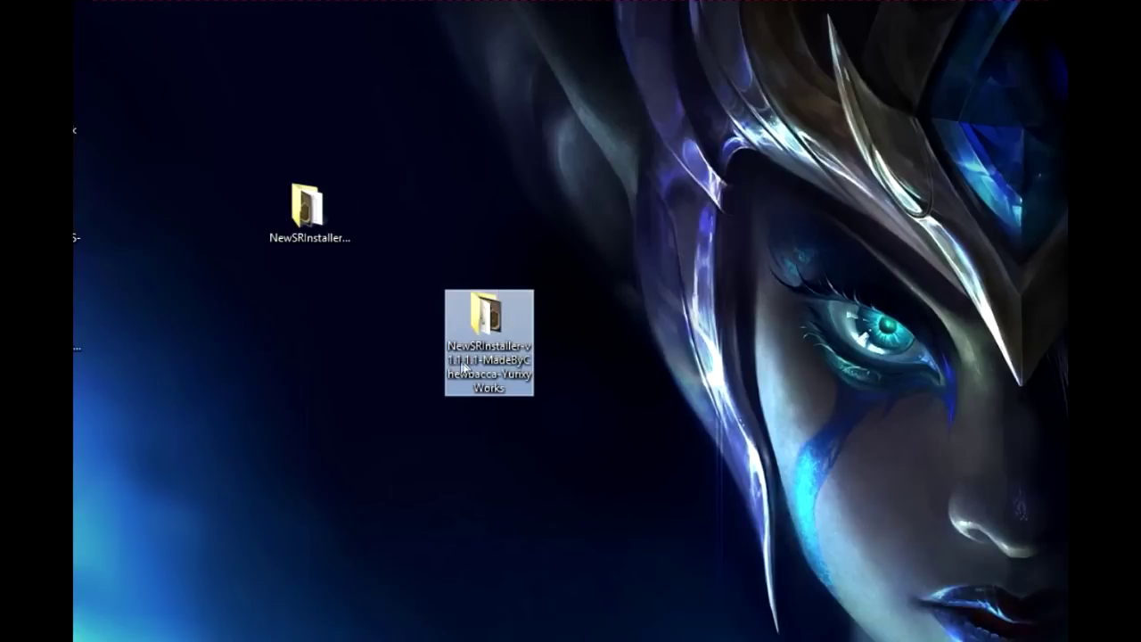
pyautogui.moveTo(457, 371)
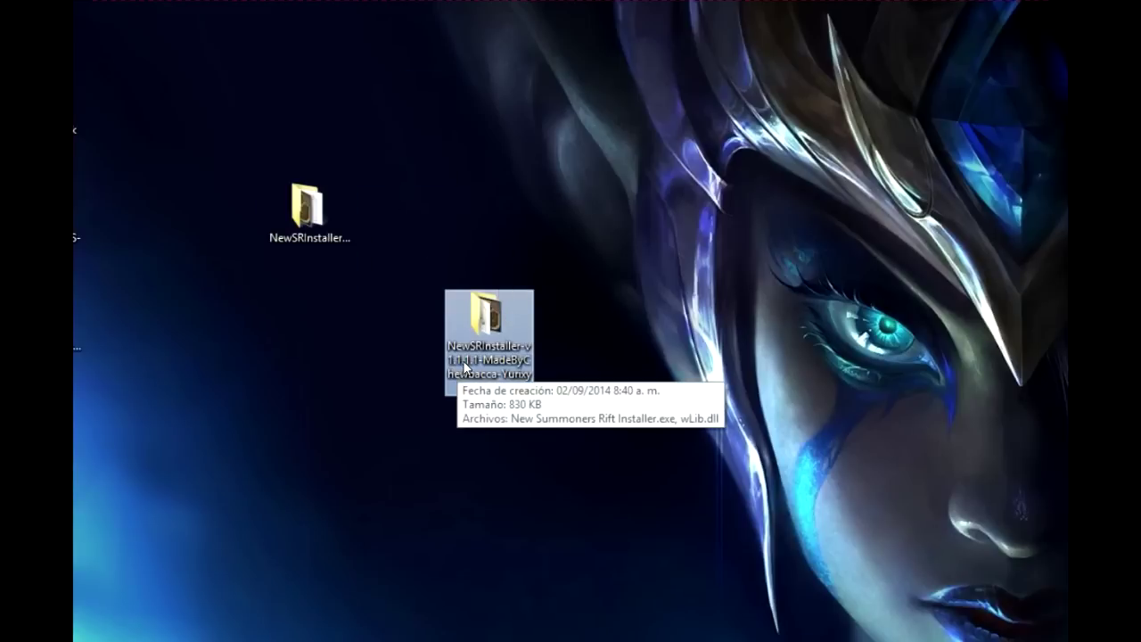
pyautogui.moveTo(473, 366)
pyautogui.mouseDown()
pyautogui.moveTo(312, 214)
pyautogui.moveTo(386, 339)
pyautogui.moveTo(488, 374)
pyautogui.mouseUp()
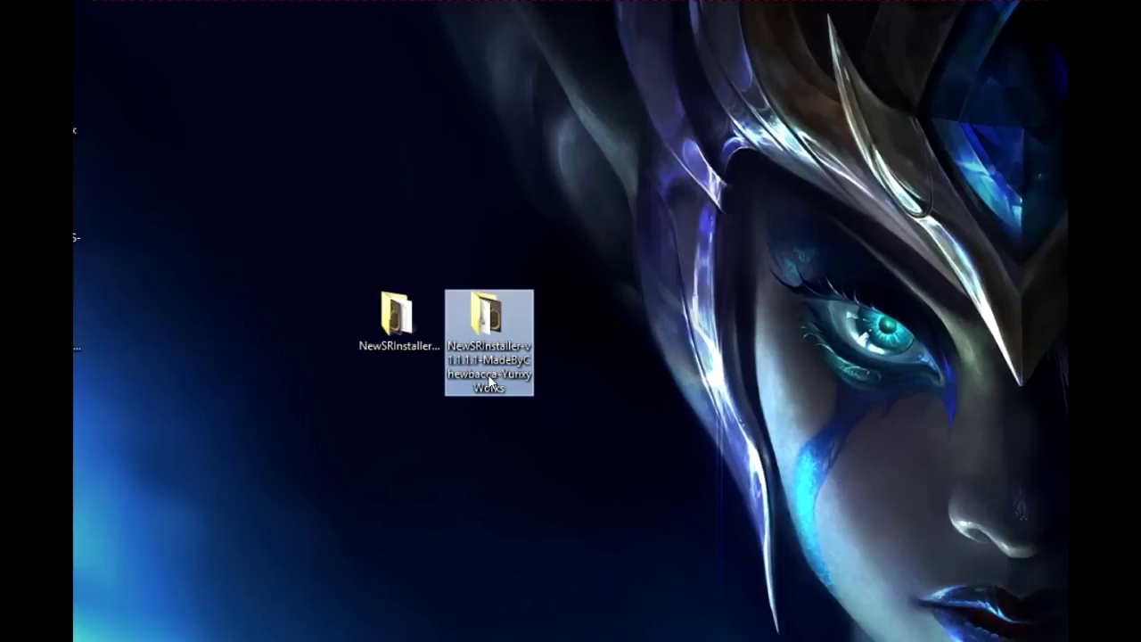
pyautogui.moveTo(489, 379)
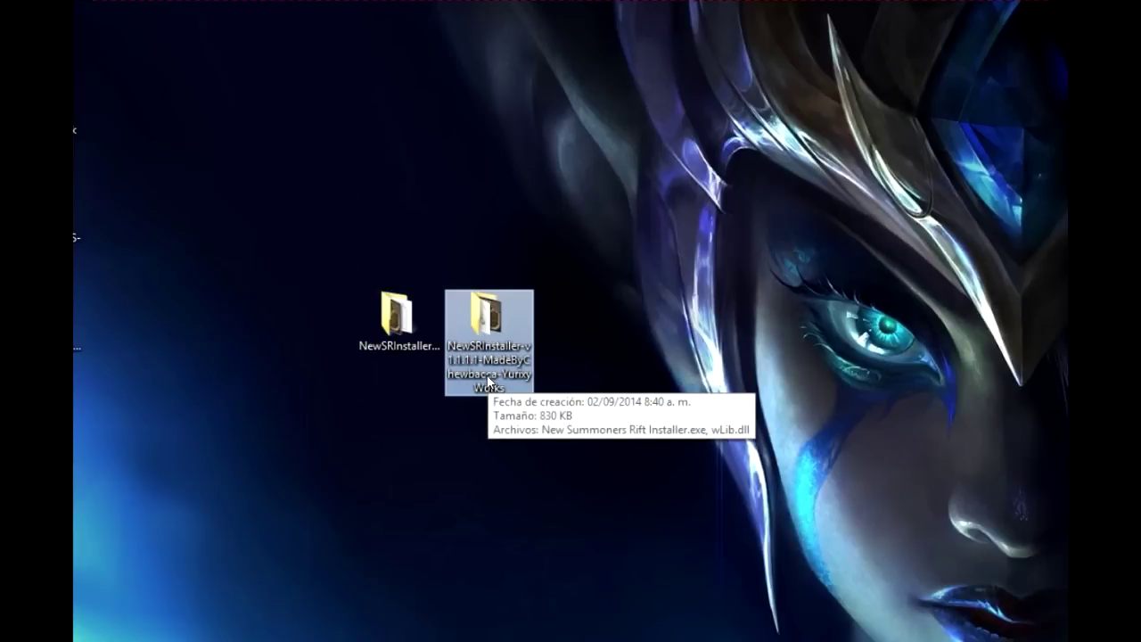
# Step: Delete the older NewSRInstaller-v1.1-MadeByChewbacca-YurixyWorks folder from the desktop
pyautogui.moveTo(489, 380); pyautogui.dragTo(409, 379)
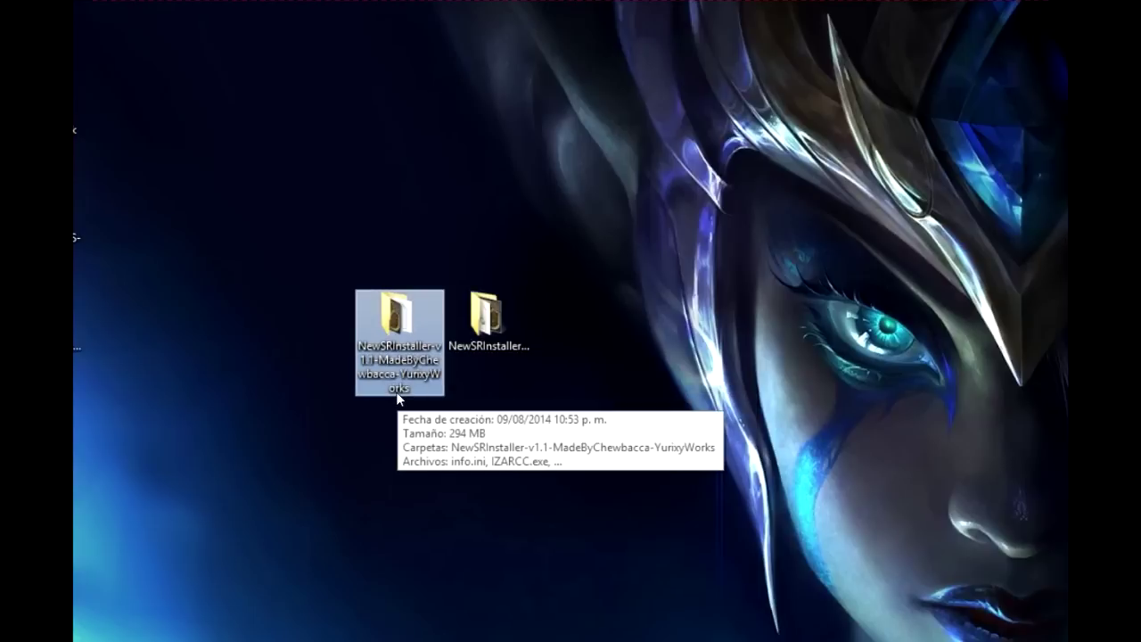
pyautogui.rightClick(403, 307)
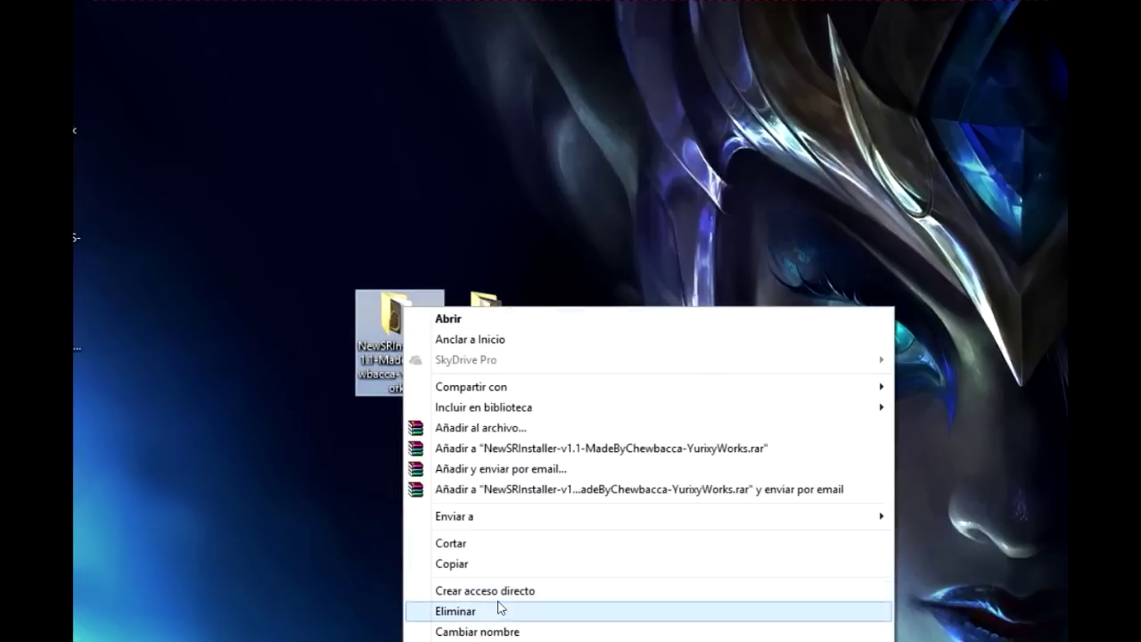
pyautogui.click(500, 611)
# Step: Open the NewSRInstaller-v1.1.1.1 folder, run New Summoners Rift Installer.exe and start the map installation
pyautogui.doubleClick(470, 352)
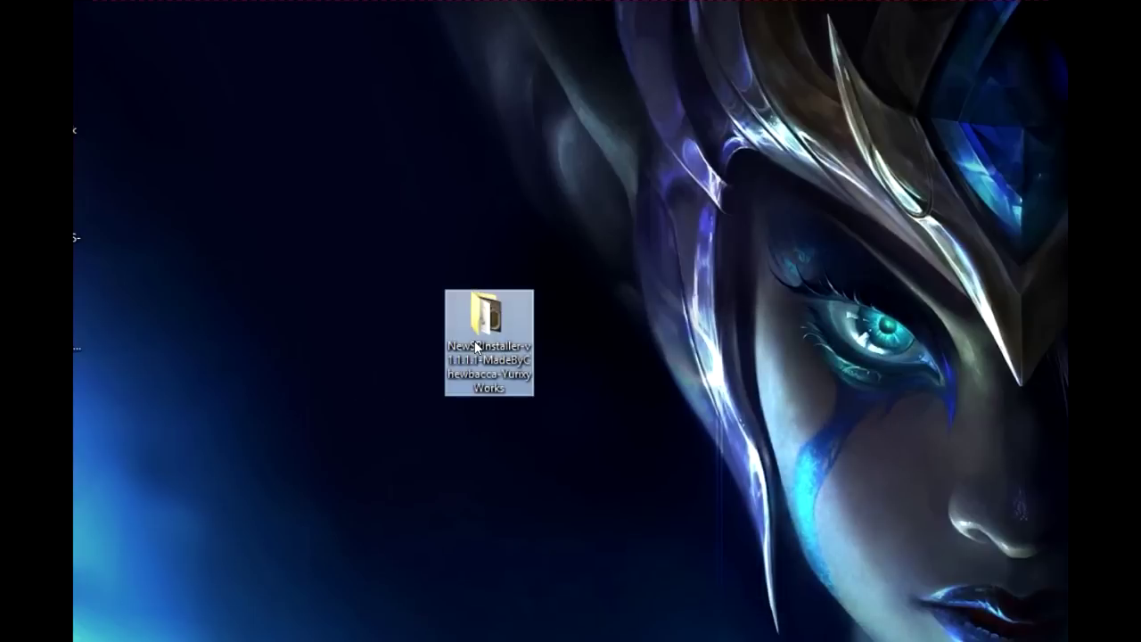
pyautogui.moveTo(277, 38); pyautogui.dragTo(590, 57)
pyautogui.click(450, 166)
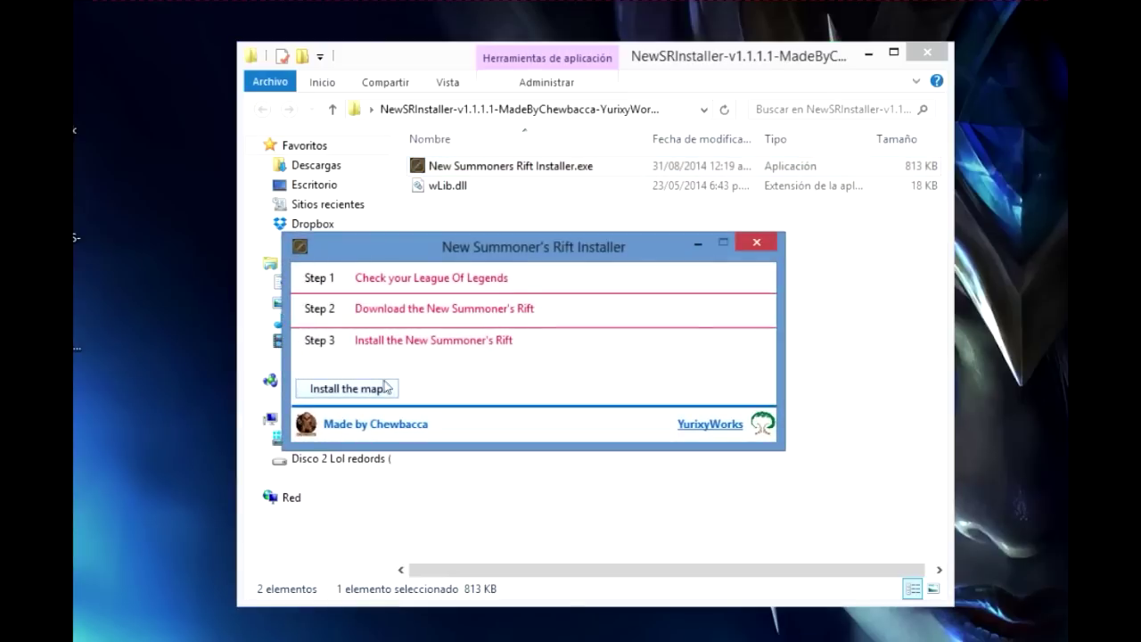
pyautogui.click(383, 387)
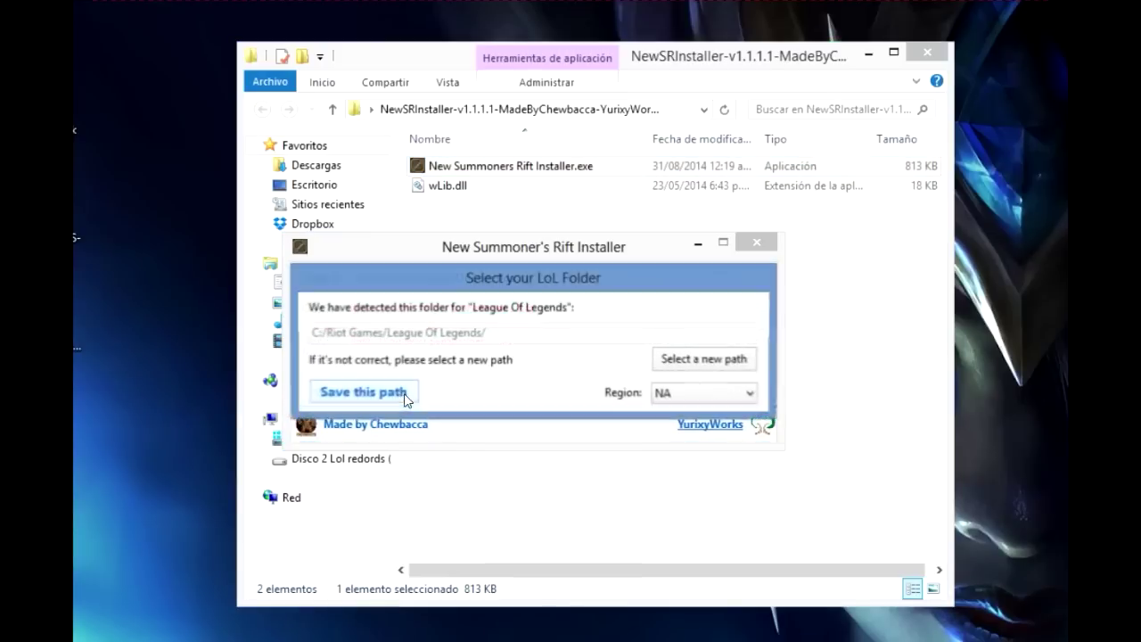
# Step: Set the League of Legends region to LA1 for the map installation
pyautogui.click(675, 394)
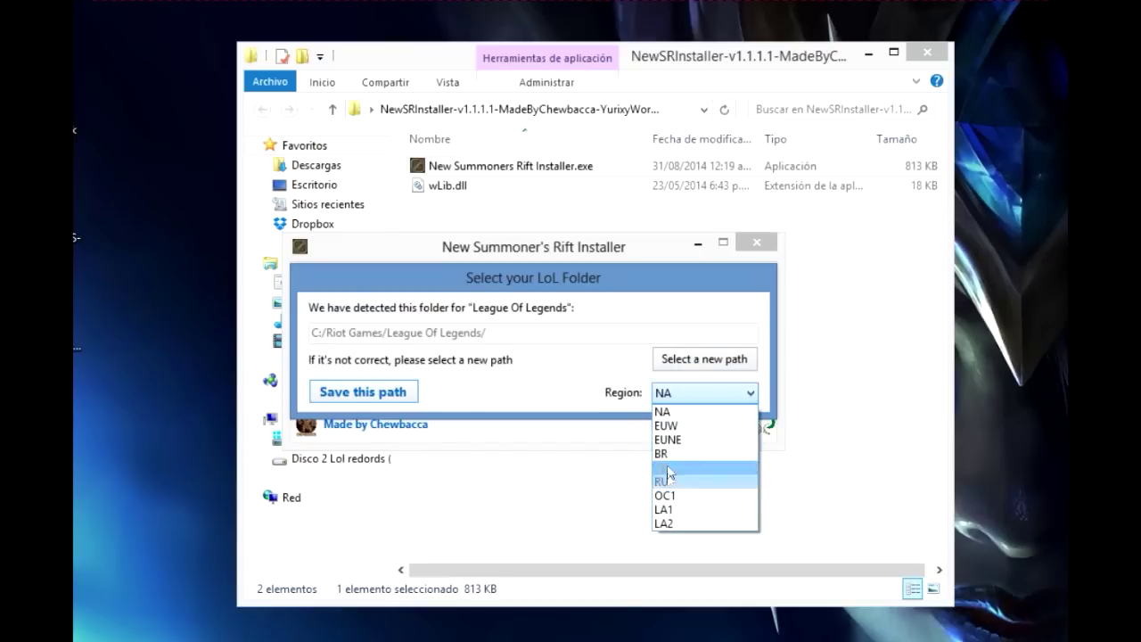
pyautogui.click(663, 505)
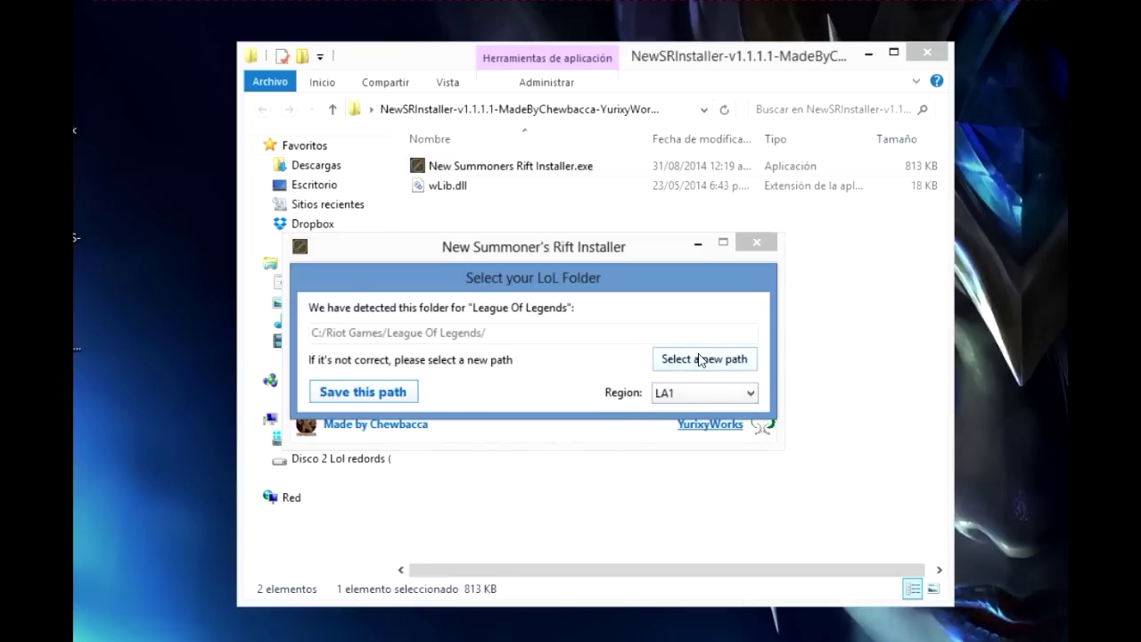
pyautogui.click(682, 400)
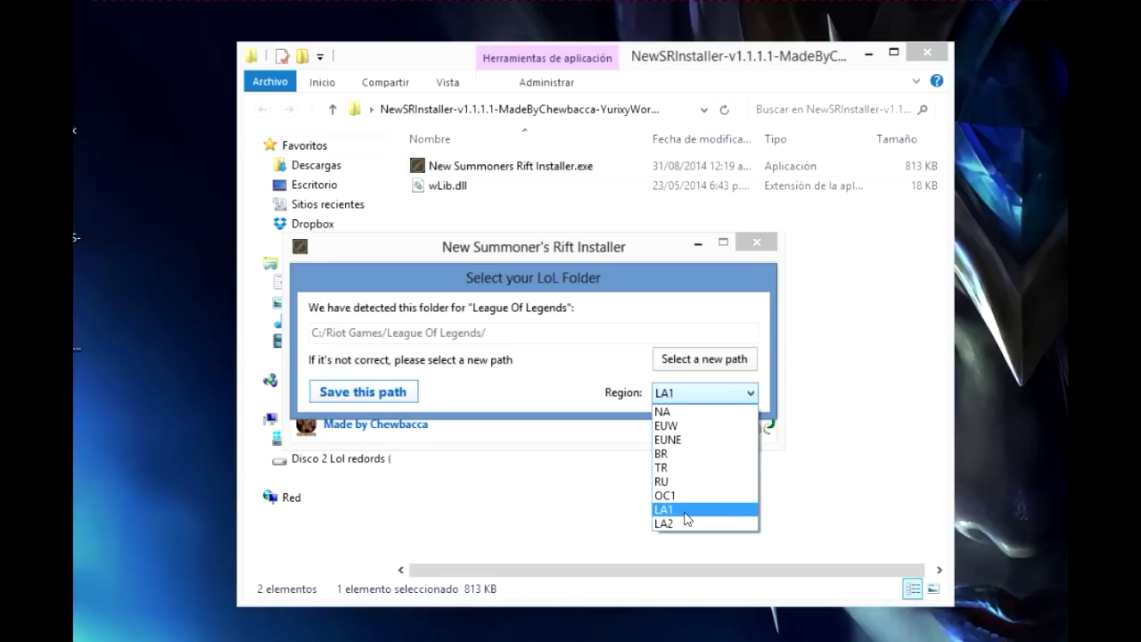
pyautogui.click(625, 382)
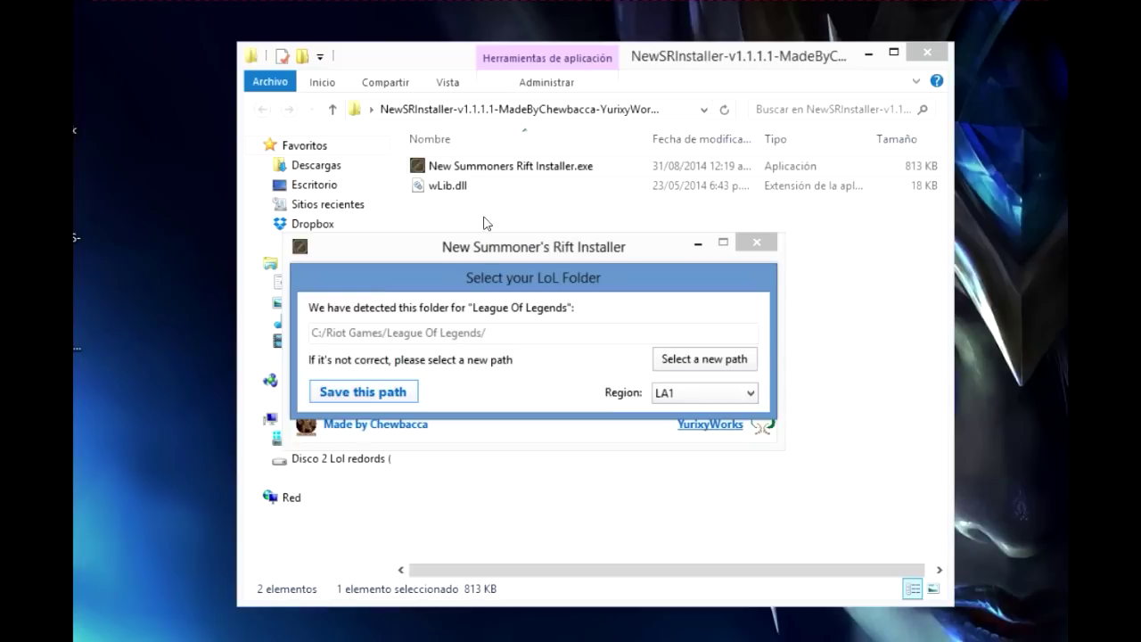
# Step: Choose the League of Legends folder inside Riot Games on Disco local (C:) as the new installation path
pyautogui.click(703, 359)
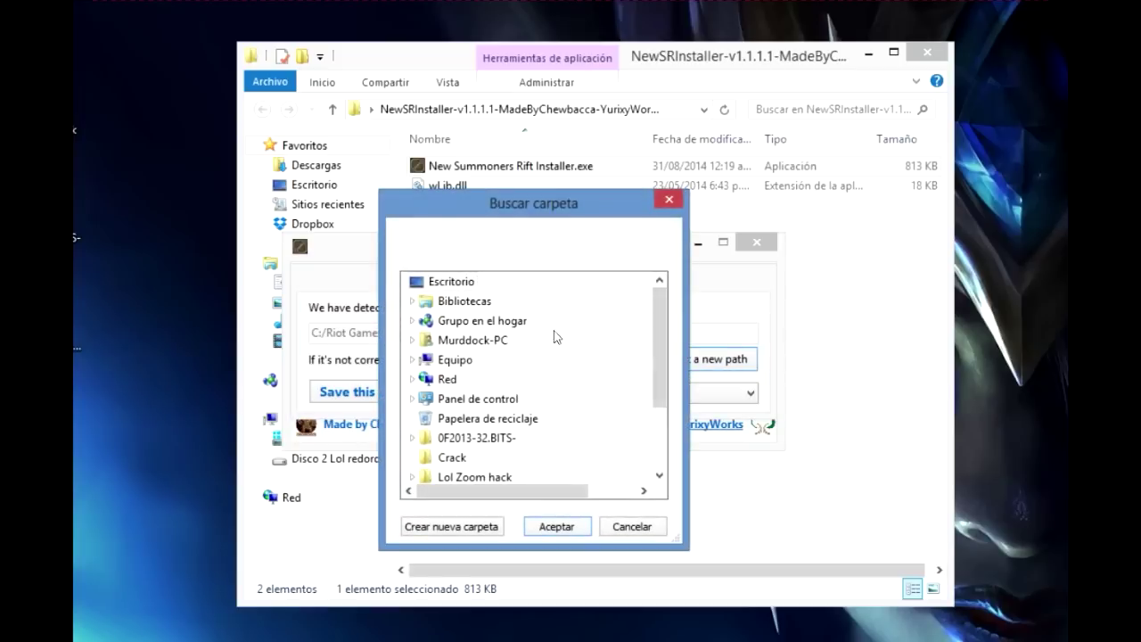
pyautogui.click(412, 359)
pyautogui.click(422, 379)
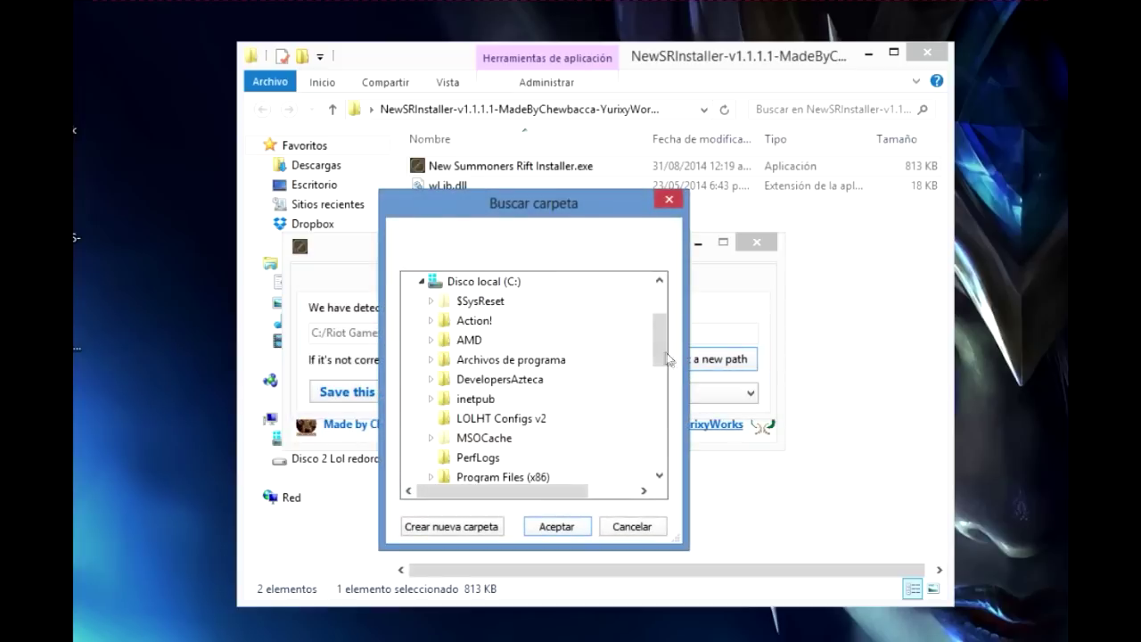
pyautogui.moveTo(662, 356); pyautogui.dragTo(660, 383)
pyautogui.click(431, 398)
pyautogui.click(441, 418)
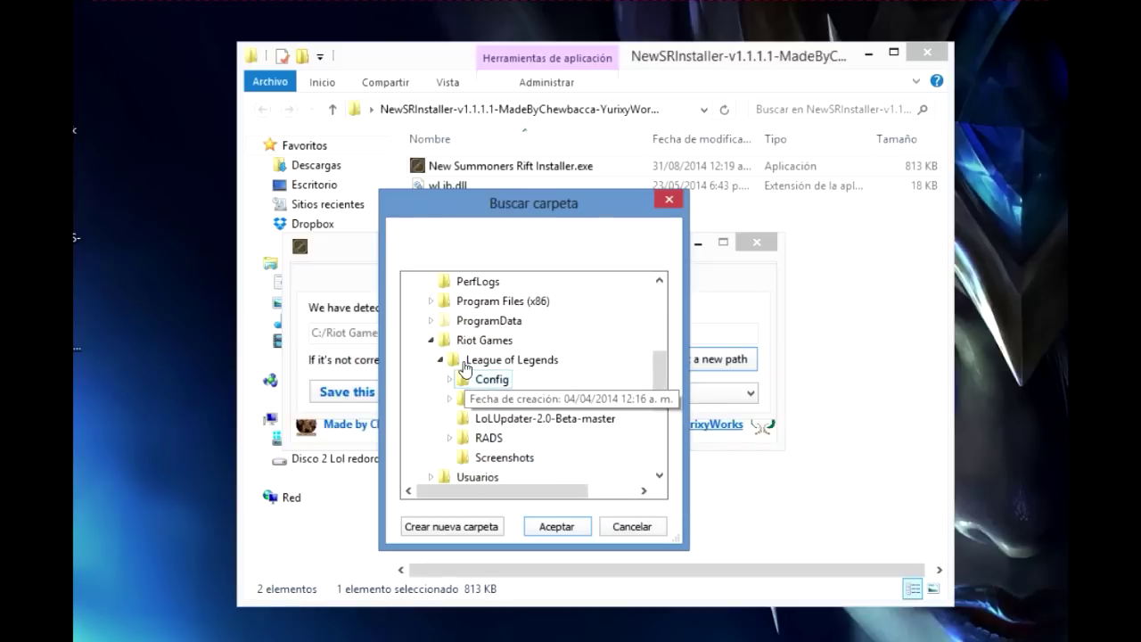
pyautogui.click(553, 527)
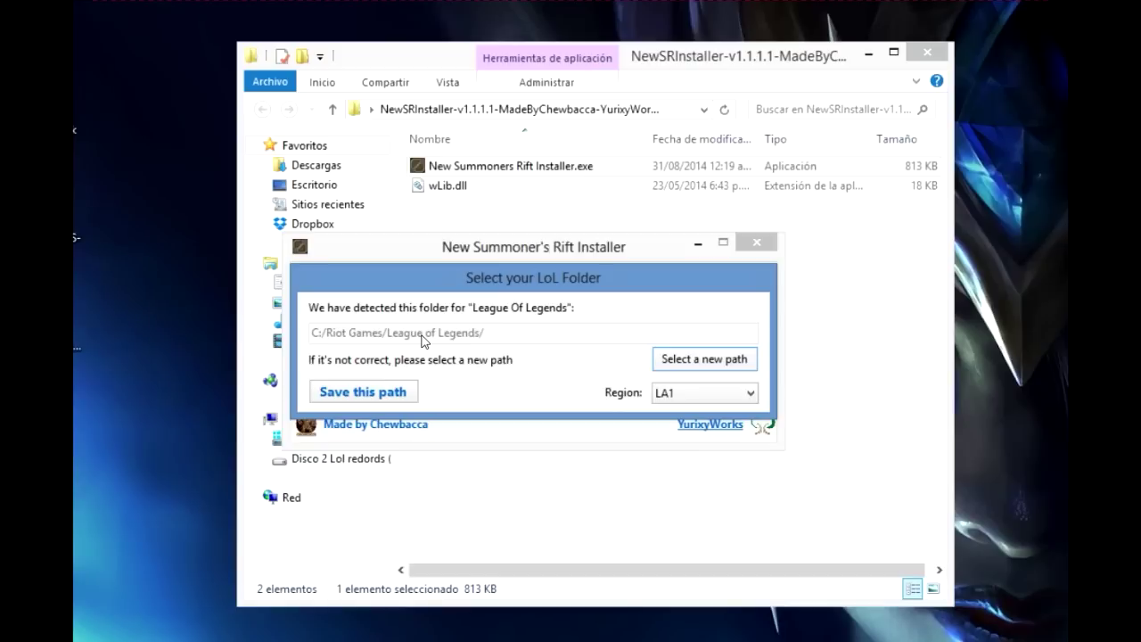
# Step: Save the chosen League of Legends path and accept the request to download the Summoner's Rift map
pyautogui.click(395, 390)
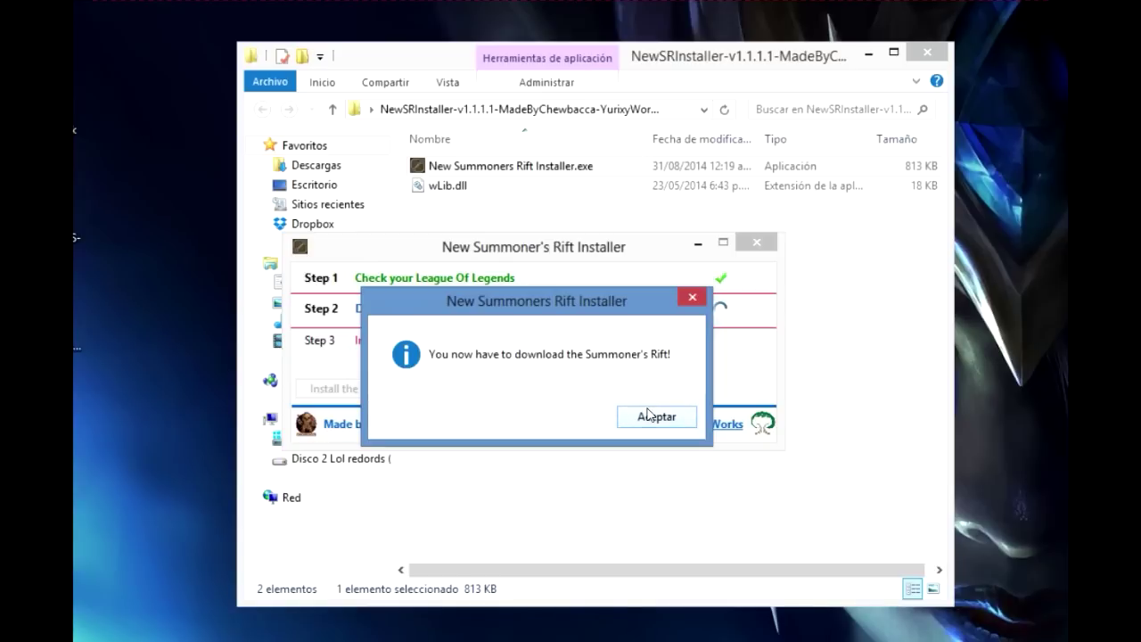
pyautogui.click(649, 421)
pyautogui.click(680, 443)
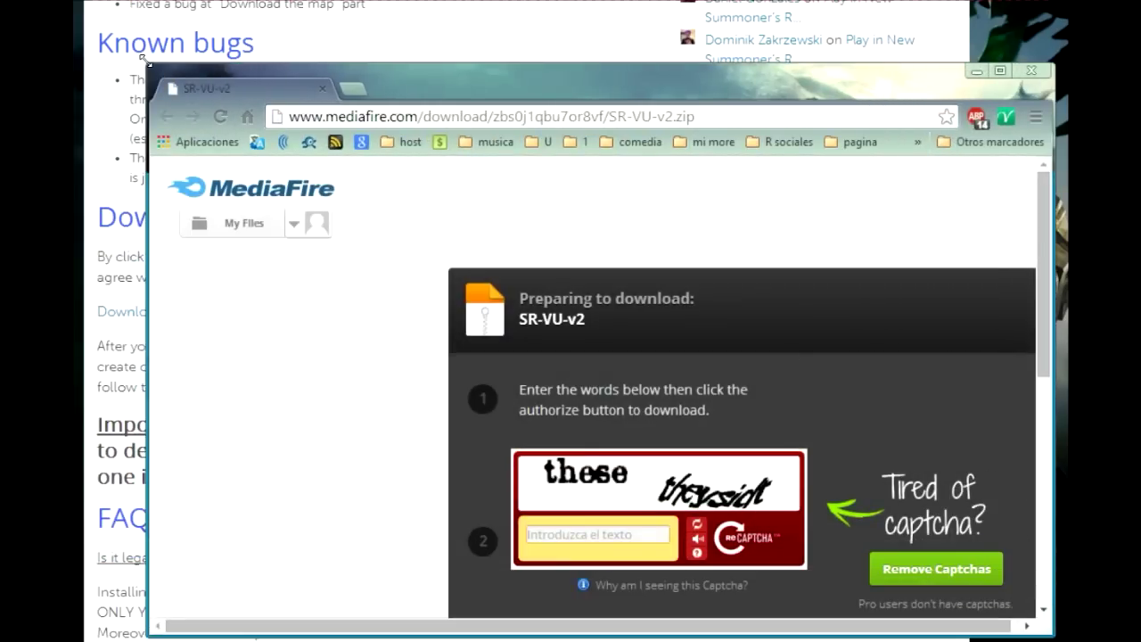
# Step: Enlarge the MediaFire browser window, enter the displayed captcha words and authorize the SR-VU-v2 download
pyautogui.moveTo(148, 63); pyautogui.dragTo(89, 0)
pyautogui.scroll(-2, 552, 357)
pyautogui.click(552, 361)
pyautogui.write('thesetheysidt')
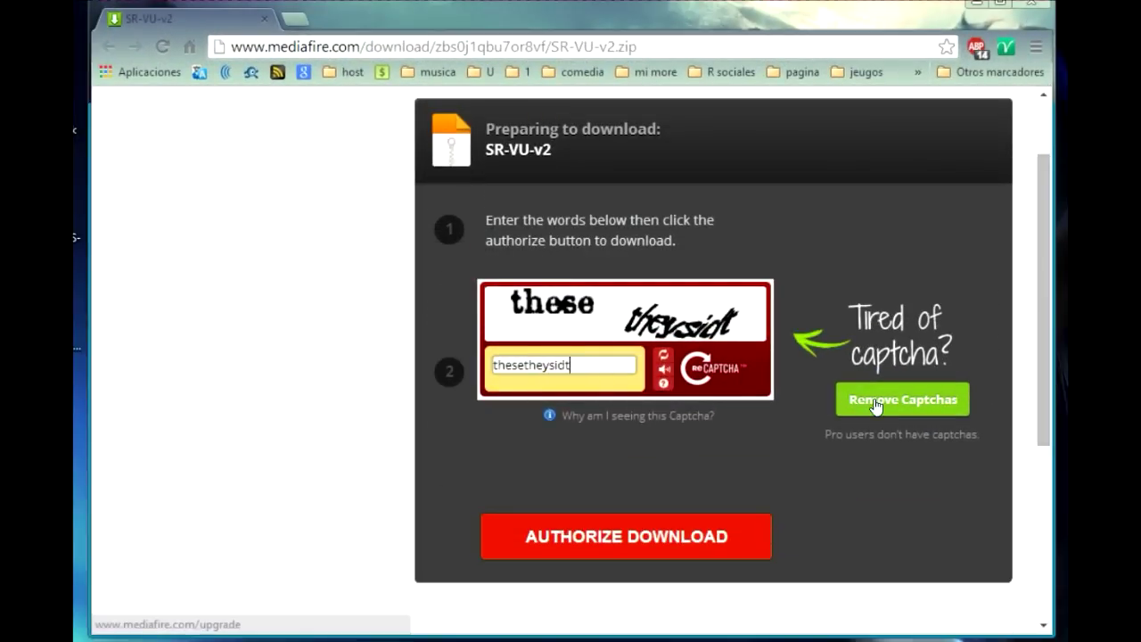
pyautogui.press('Return')
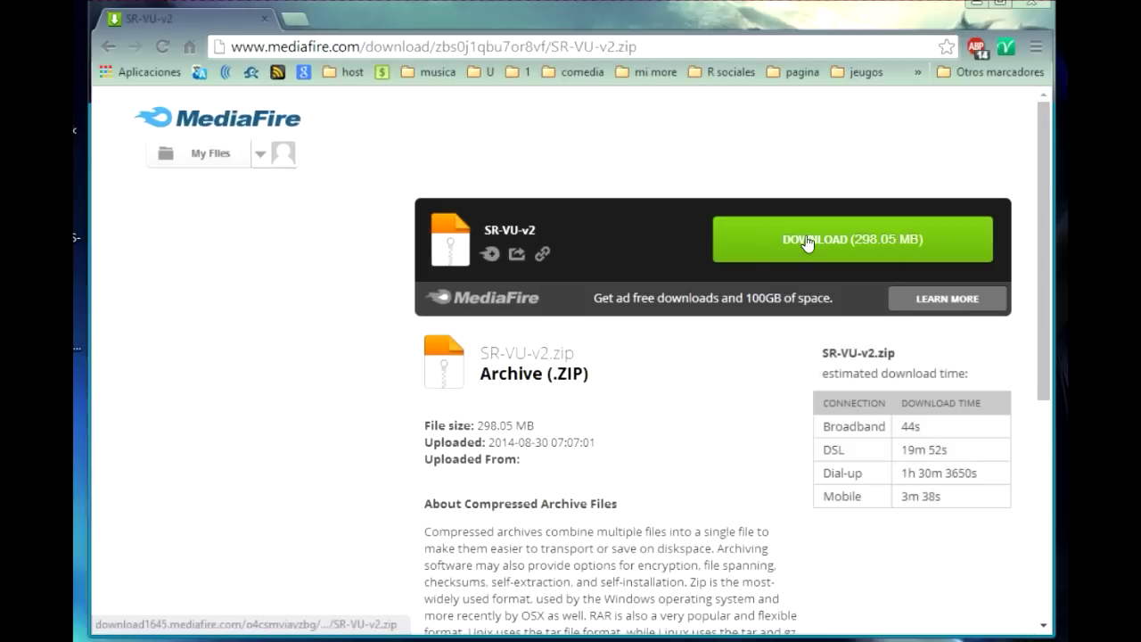
# Step: Download SR-VU-v2.zip from MediaFire and save it to the desktop (Escritorio) under its original name
pyautogui.click(807, 243)
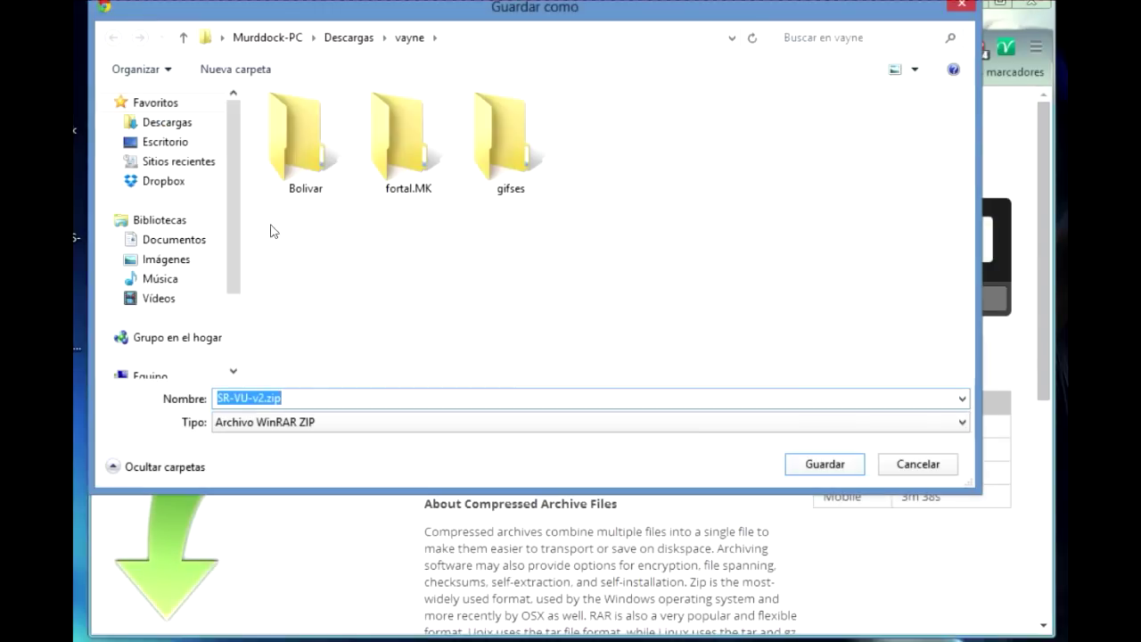
pyautogui.click(158, 142)
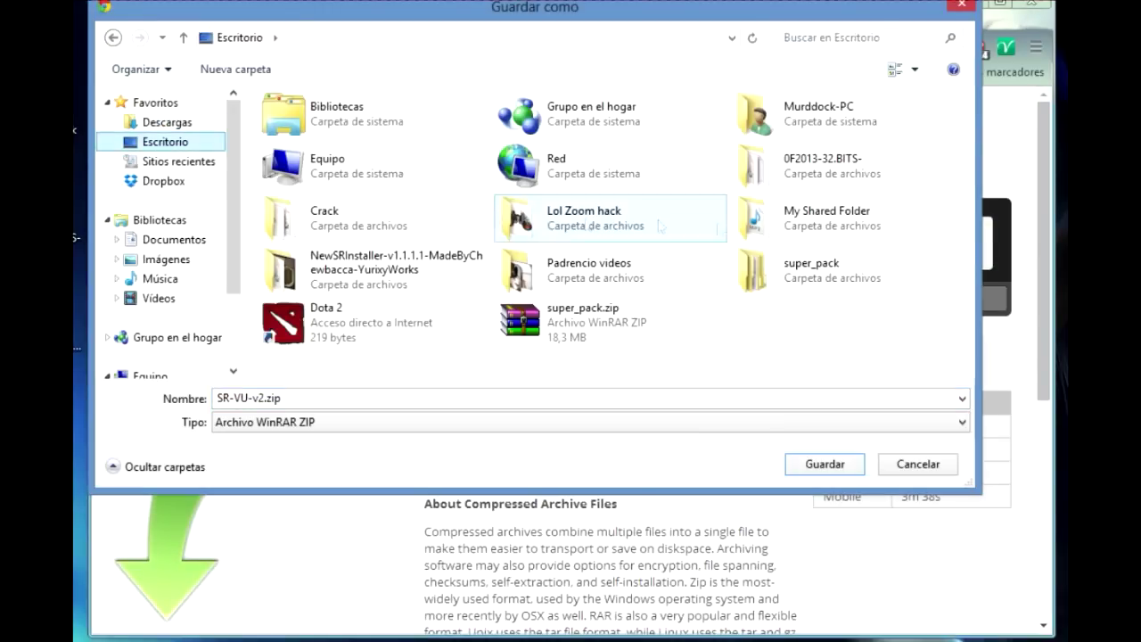
pyautogui.click(825, 464)
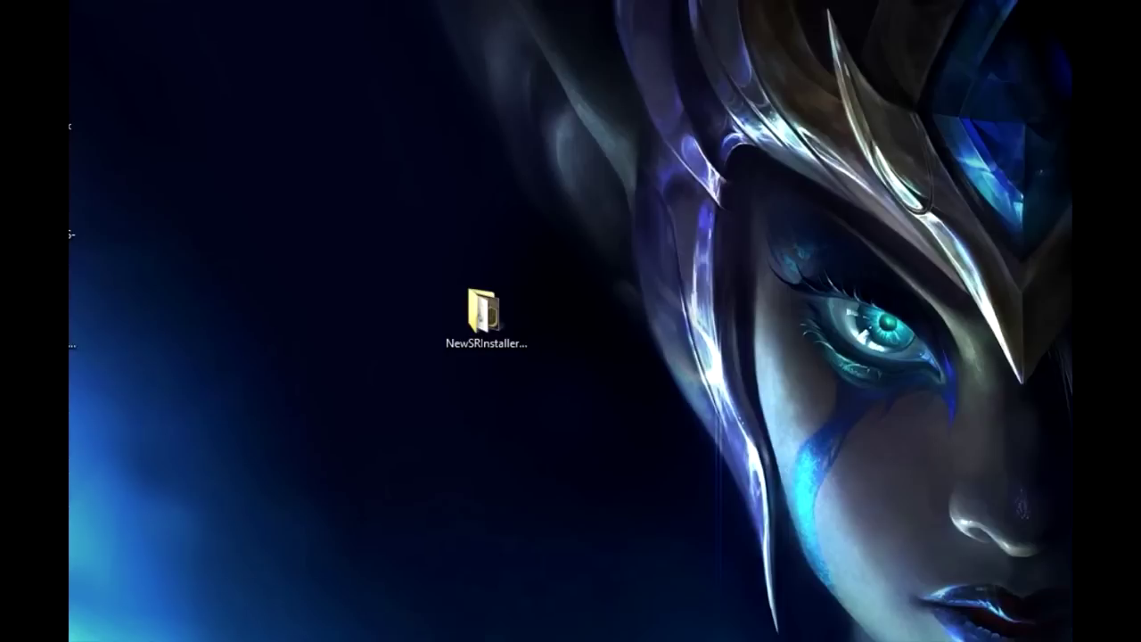
# Step: Move the still-compressed SR-VU-v2.zip from the desktop into the NewSRInstaller folder
pyautogui.moveTo(565, 490); pyautogui.dragTo(365, 417)
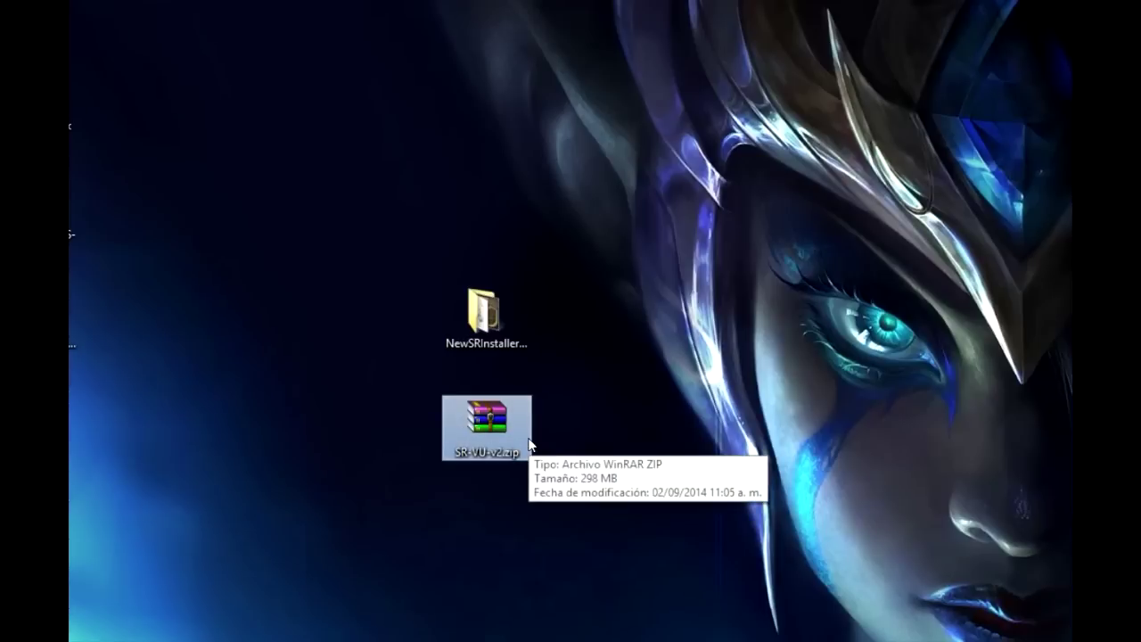
pyautogui.moveTo(441, 535); pyautogui.dragTo(620, 428)
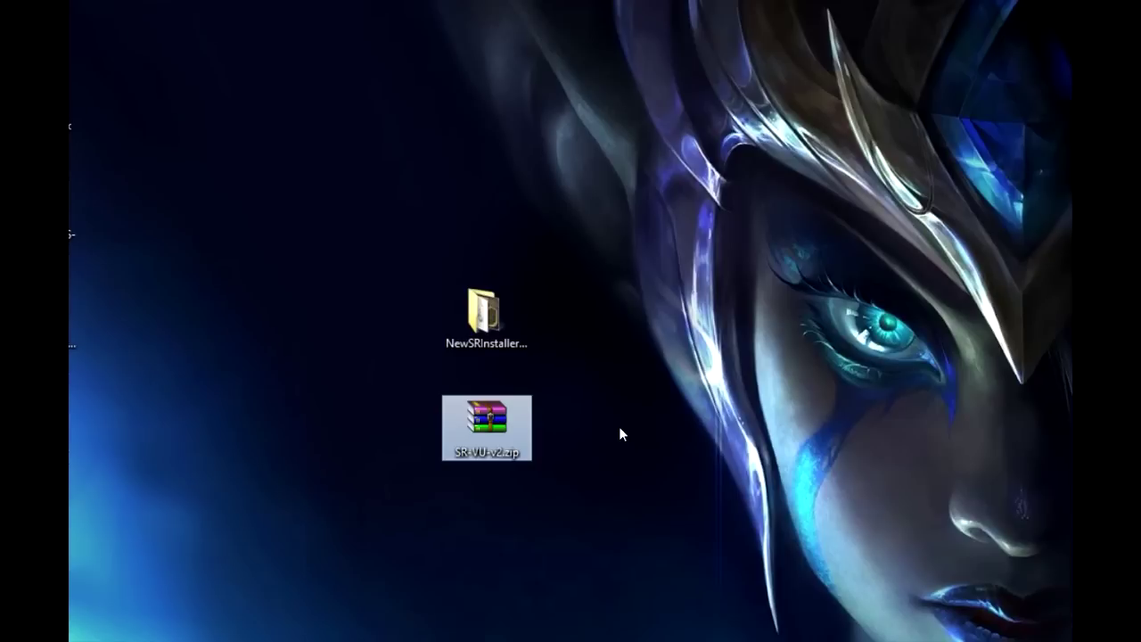
pyautogui.moveTo(487, 420); pyautogui.dragTo(484, 316)
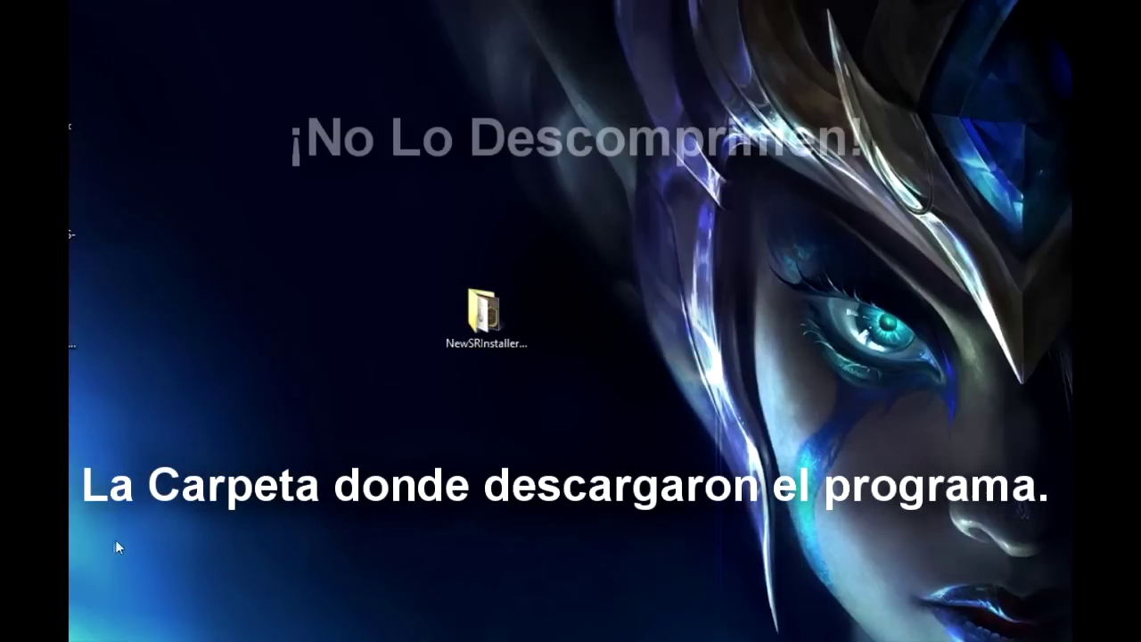
# Step: Run New Summoners Rift Installer.exe from the NewSRInstaller folder and start the map installation
pyautogui.doubleClick(518, 340)
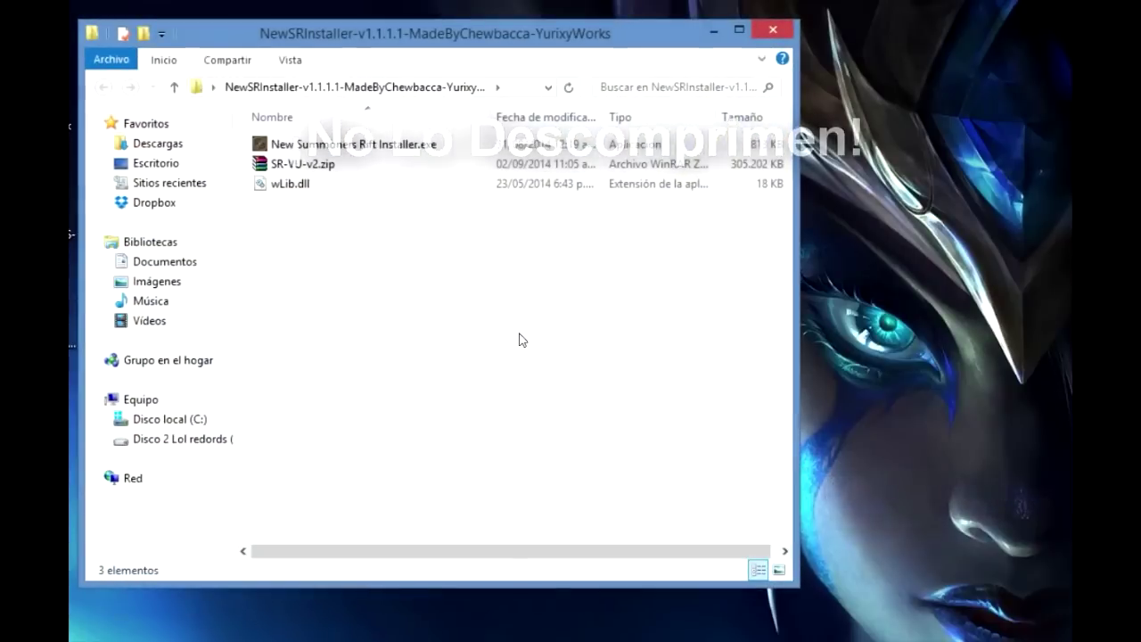
pyautogui.doubleClick(313, 147)
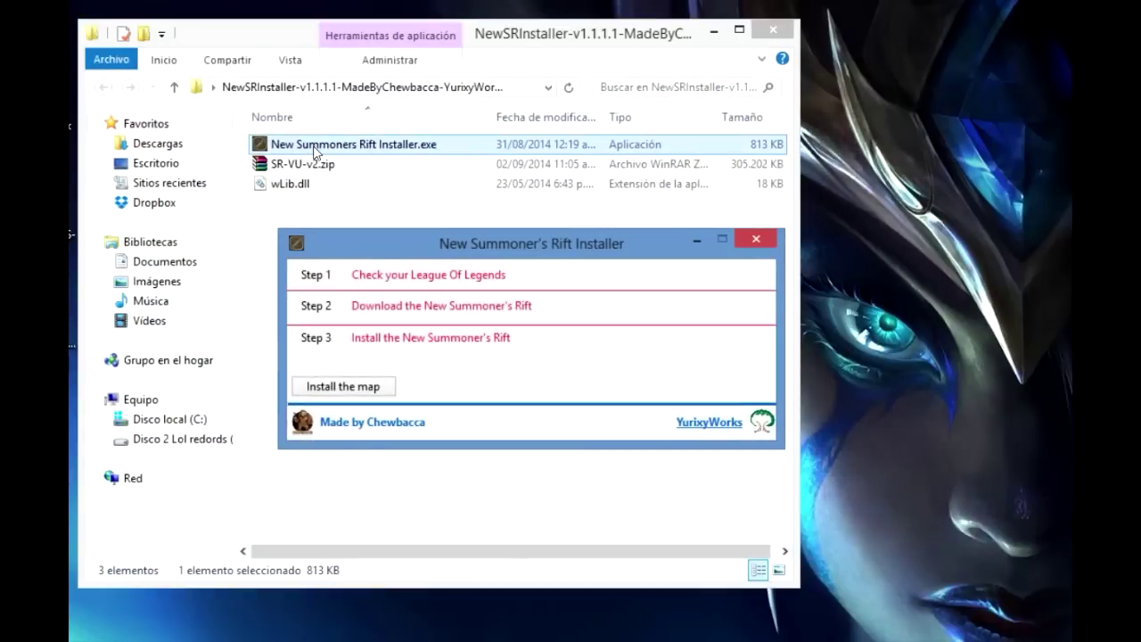
pyautogui.click(350, 398)
# Step: Select the League of Legends folder inside Riot Games on the C: drive as the game's new path
pyautogui.click(696, 356)
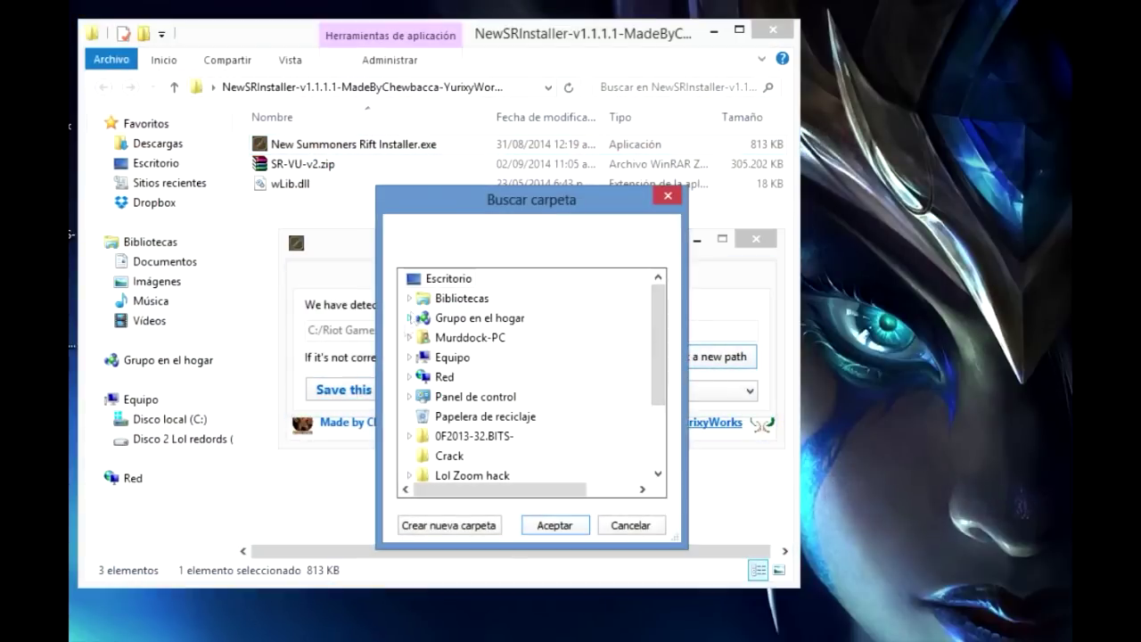
pyautogui.click(417, 378)
pyautogui.scroll(-3, 514, 421)
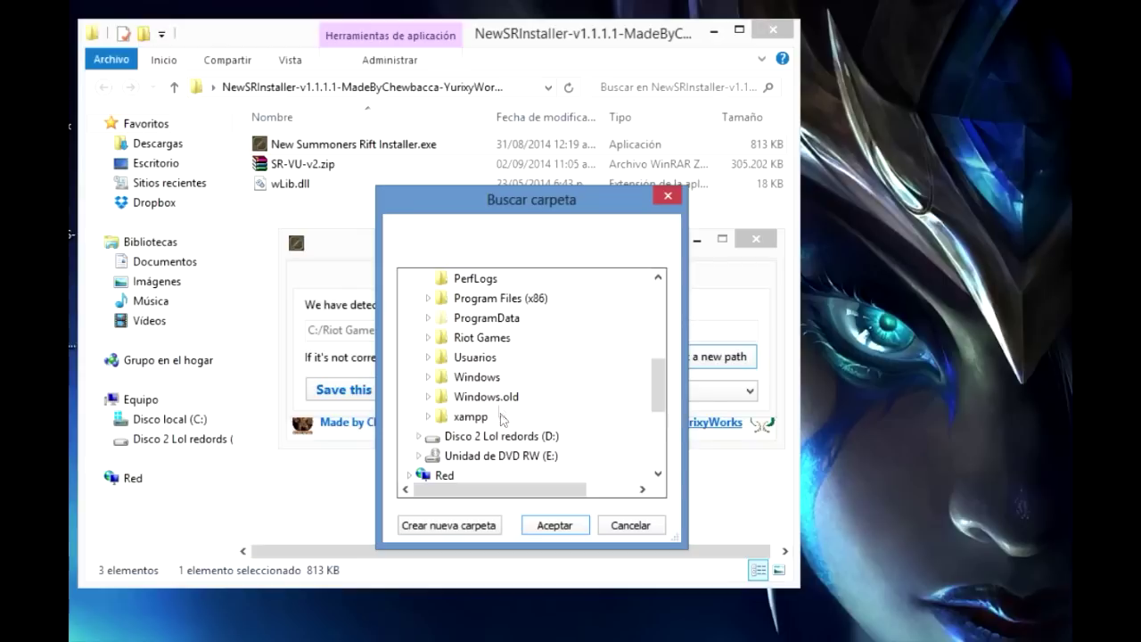
pyautogui.click(464, 326)
pyautogui.scroll(2, 444, 364)
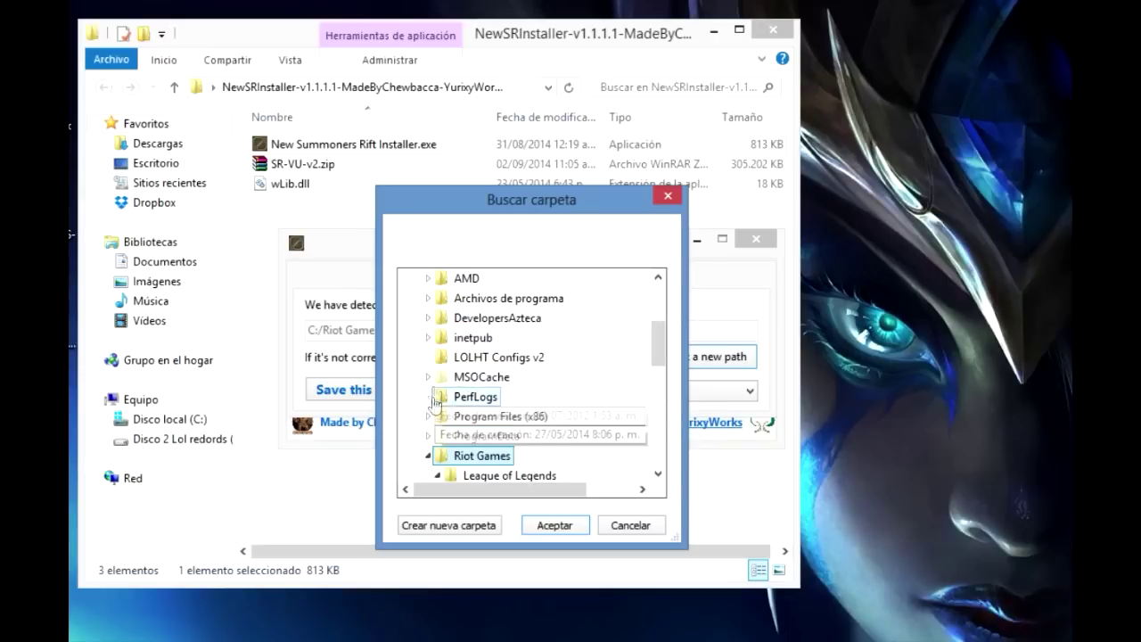
pyautogui.scroll(-1, 526, 446)
pyautogui.click(535, 427)
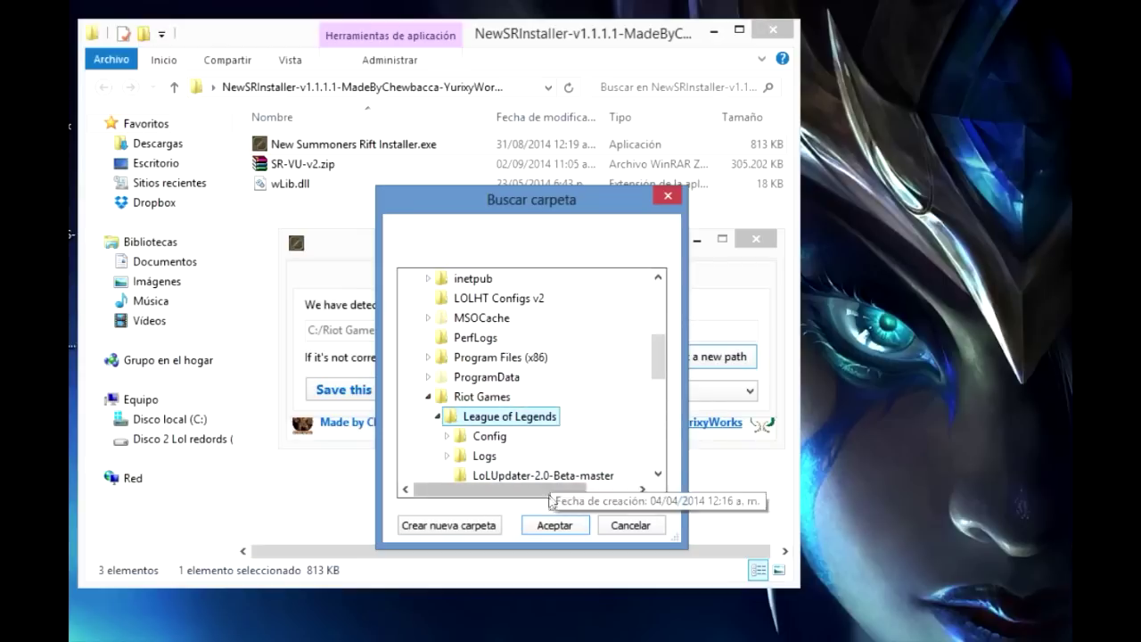
pyautogui.click(553, 526)
# Step: Set the region to LA1 and save the League of Legends folder path
pyautogui.click(705, 390)
pyautogui.click(683, 508)
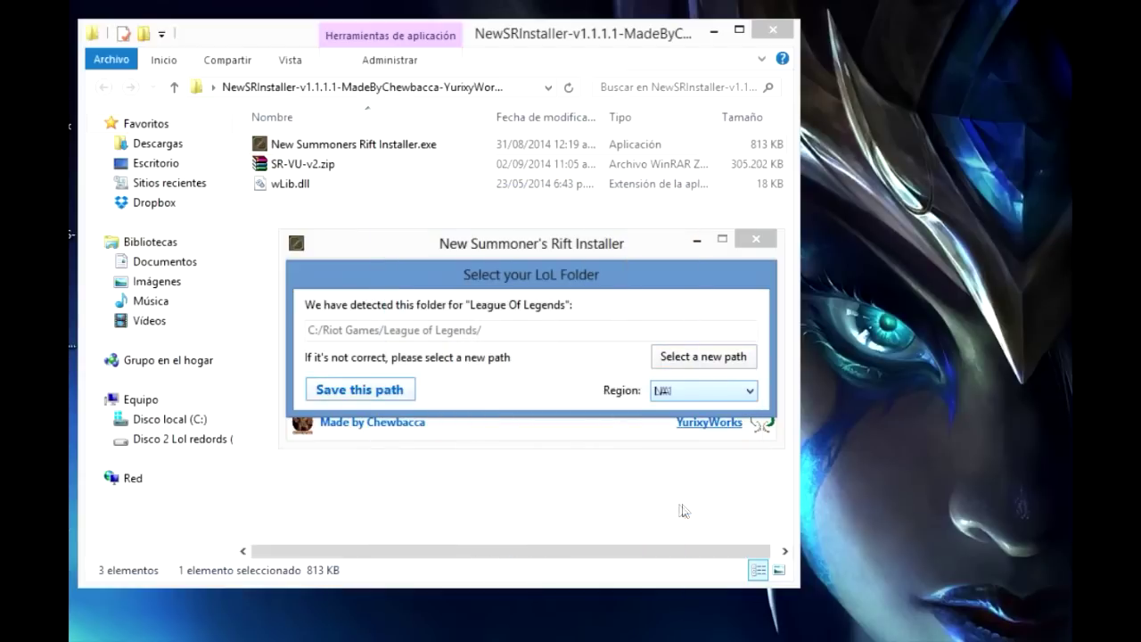
pyautogui.click(408, 397)
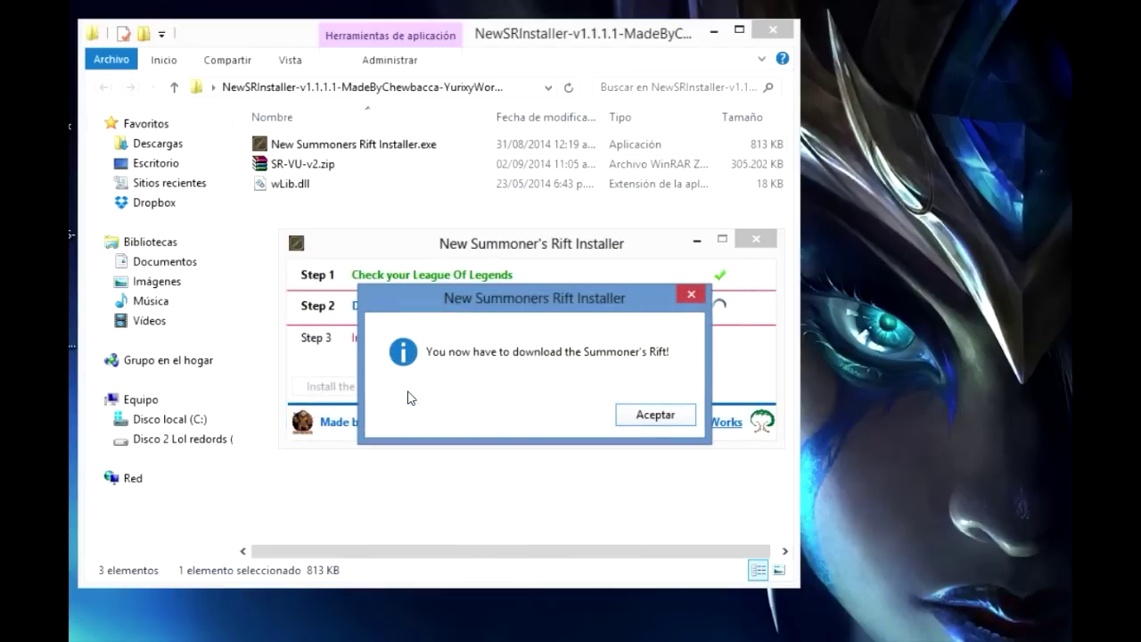
# Step: Accept the installer's download messages, let the Summoner's Rift map install, and dismiss the completion message
pyautogui.click(656, 416)
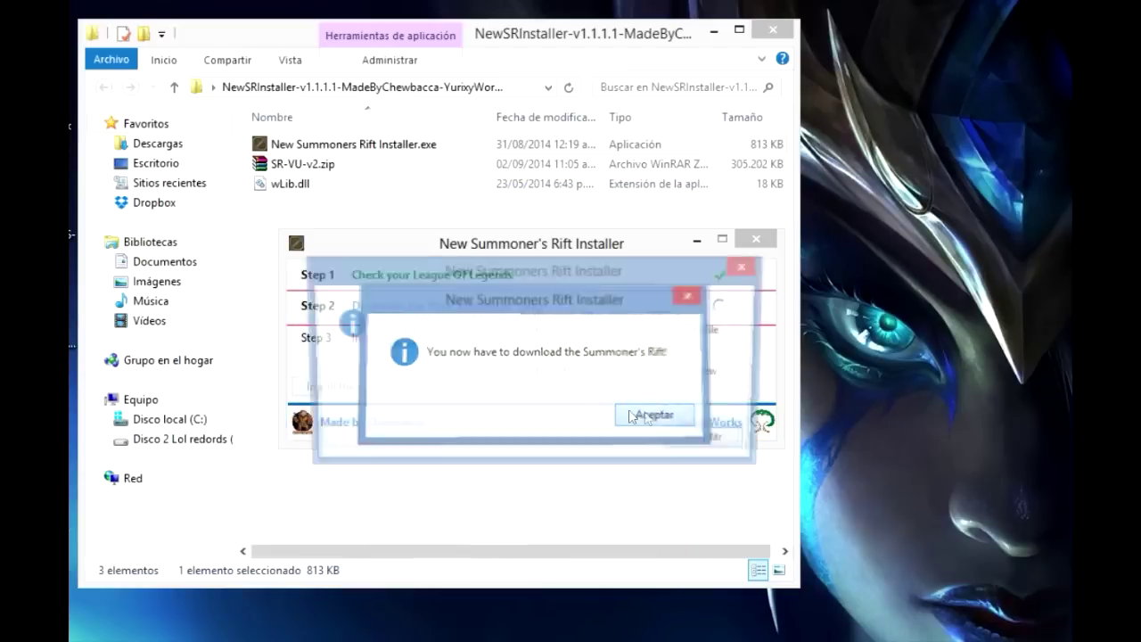
pyautogui.click(701, 445)
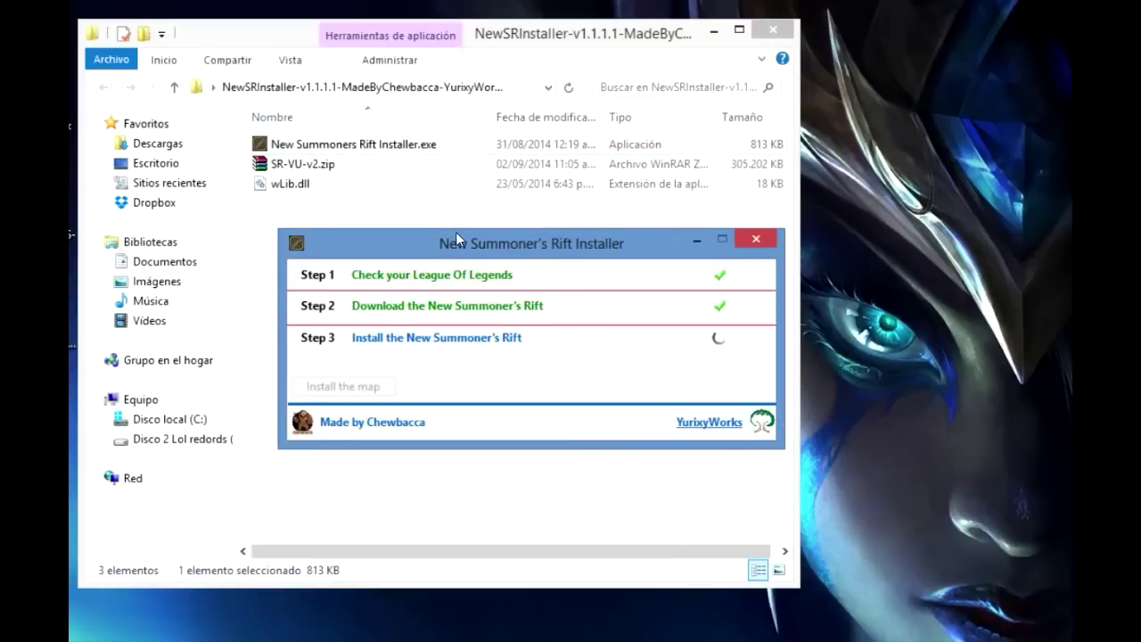
pyautogui.moveTo(467, 246)
pyautogui.mouseDown()
pyautogui.moveTo(495, 21)
pyautogui.moveTo(470, 221)
pyautogui.moveTo(457, 226)
pyautogui.mouseUp()
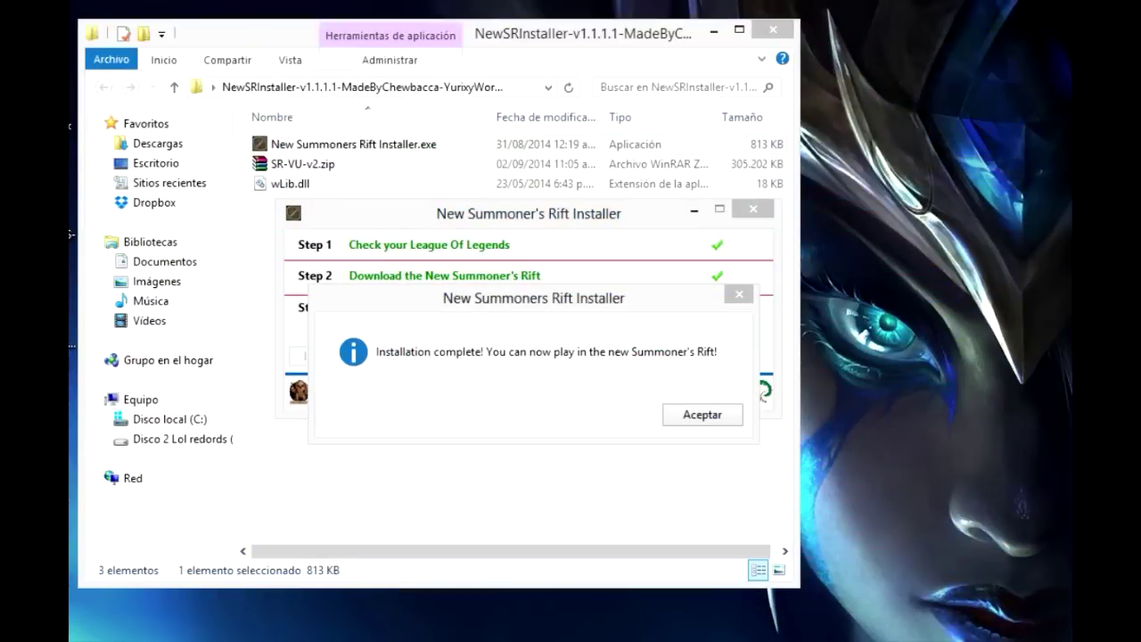
pyautogui.click(713, 419)
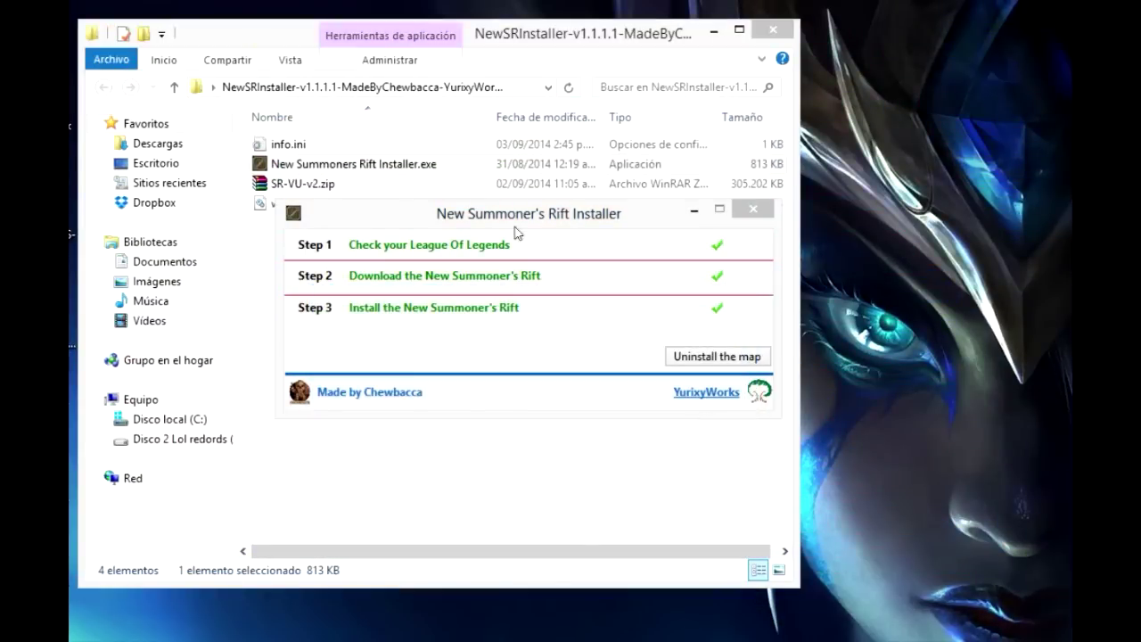
pyautogui.moveTo(540, 222); pyautogui.dragTo(548, 170)
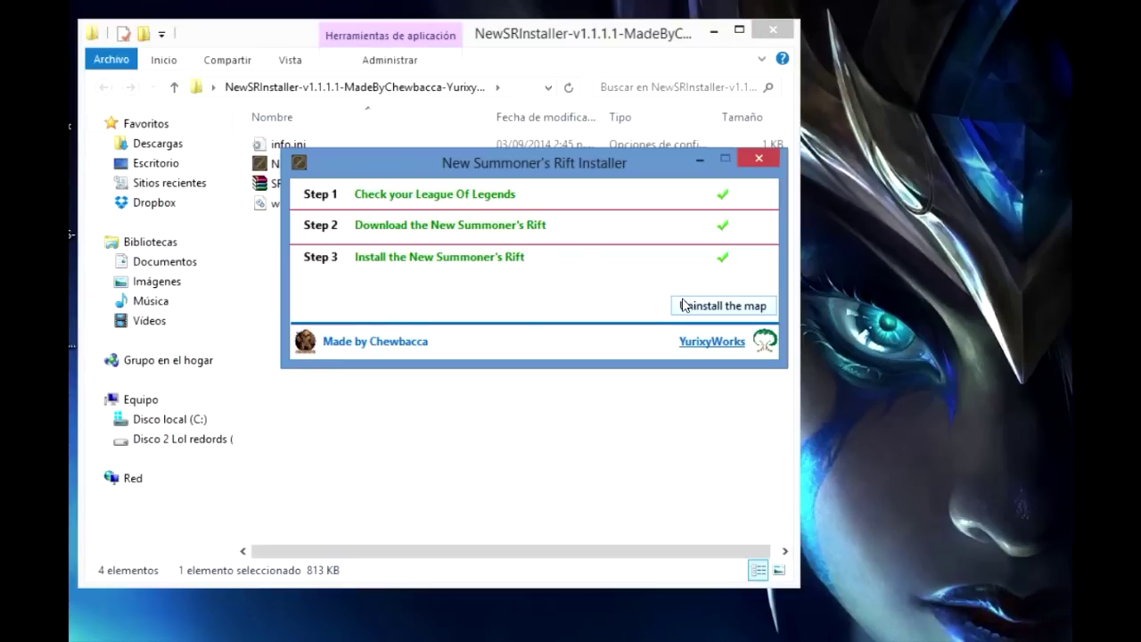
pyautogui.moveTo(630, 178); pyautogui.dragTo(615, 352)
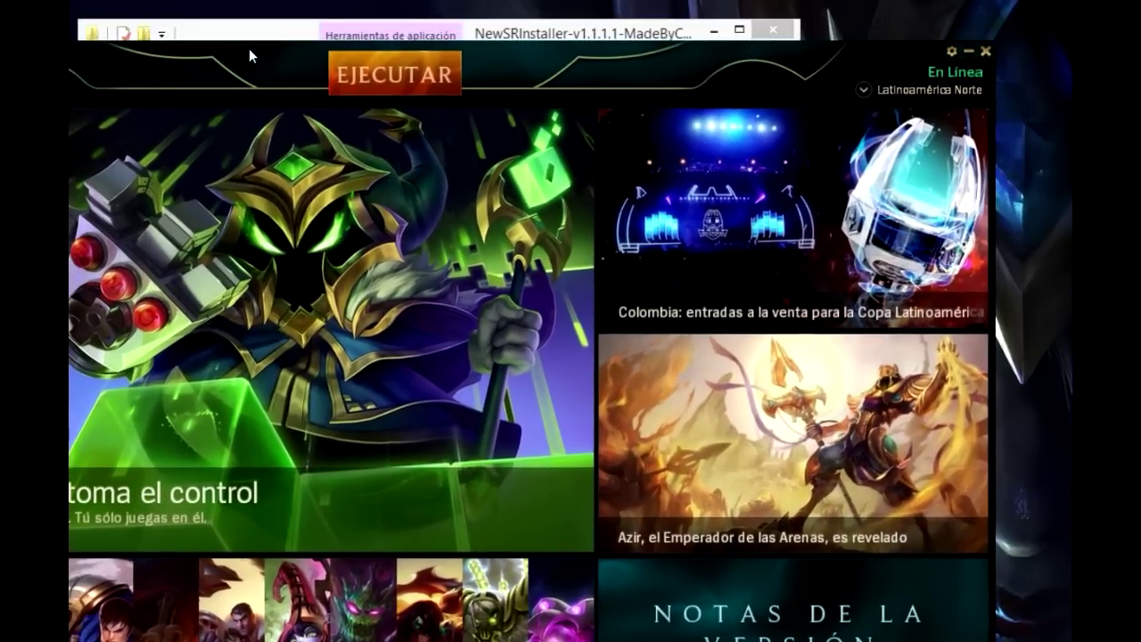
# Step: View the repair option in the League of Legends launcher's settings and close them without starting a repair
pyautogui.click(951, 51)
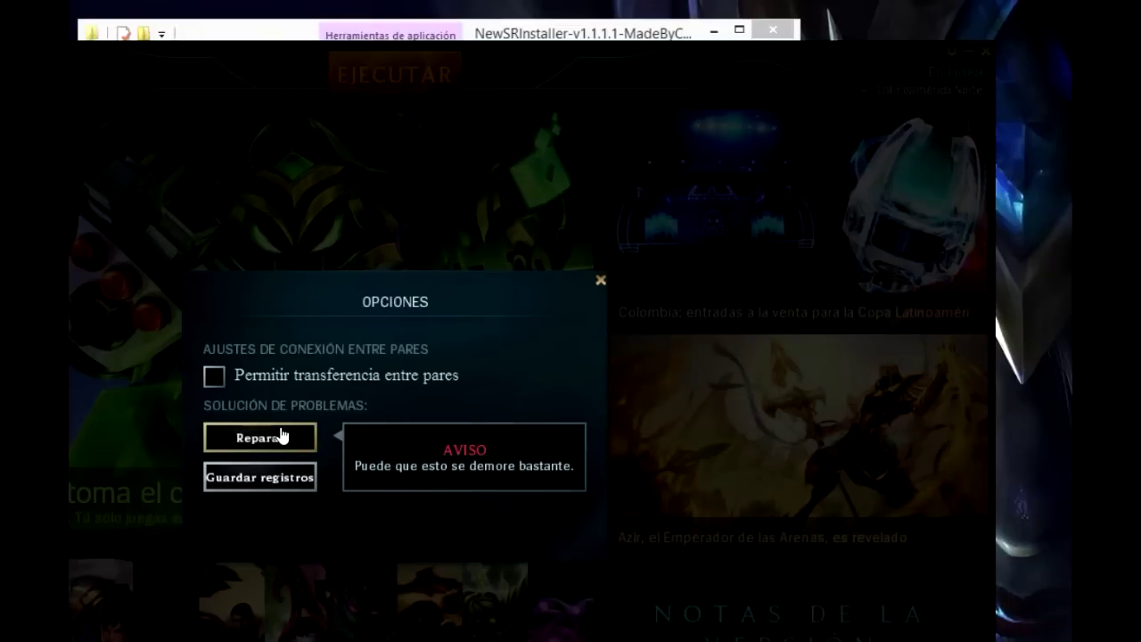
pyautogui.click(601, 283)
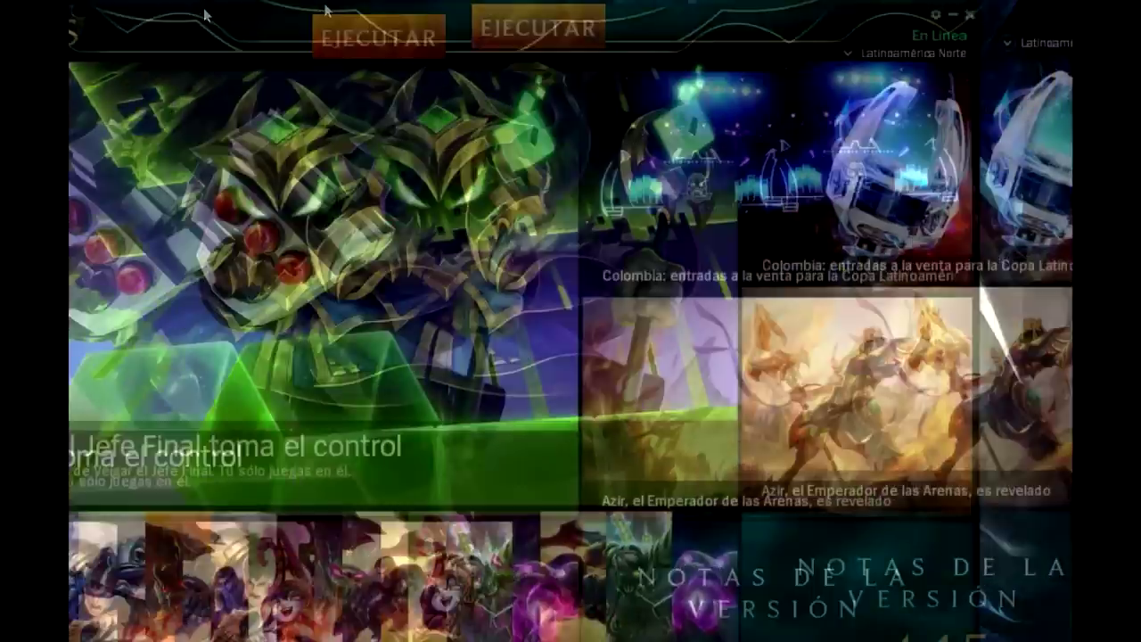